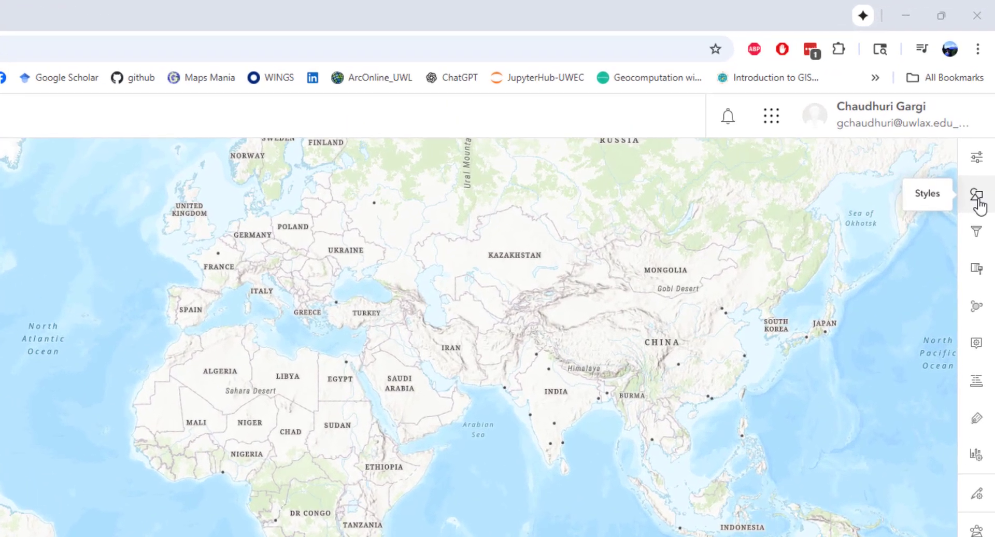
Style the Megalopolis 2020 layer by the Pop_2025 field and open the Counts and Amounts (size) style options
left_click(979, 203)
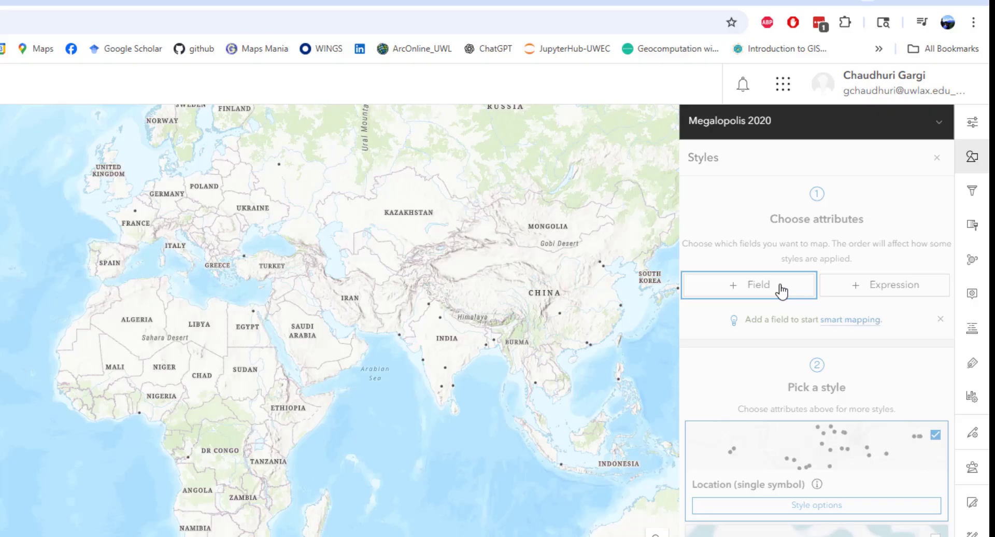
left_click(770, 337)
scroll(706, 466, "down", 3)
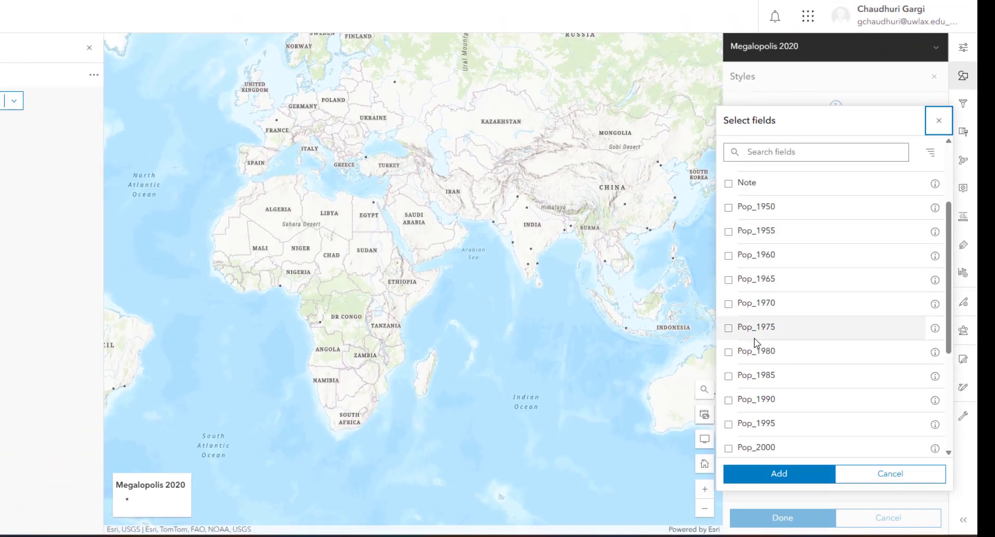
scroll(754, 352, "down", 4)
left_click(729, 376)
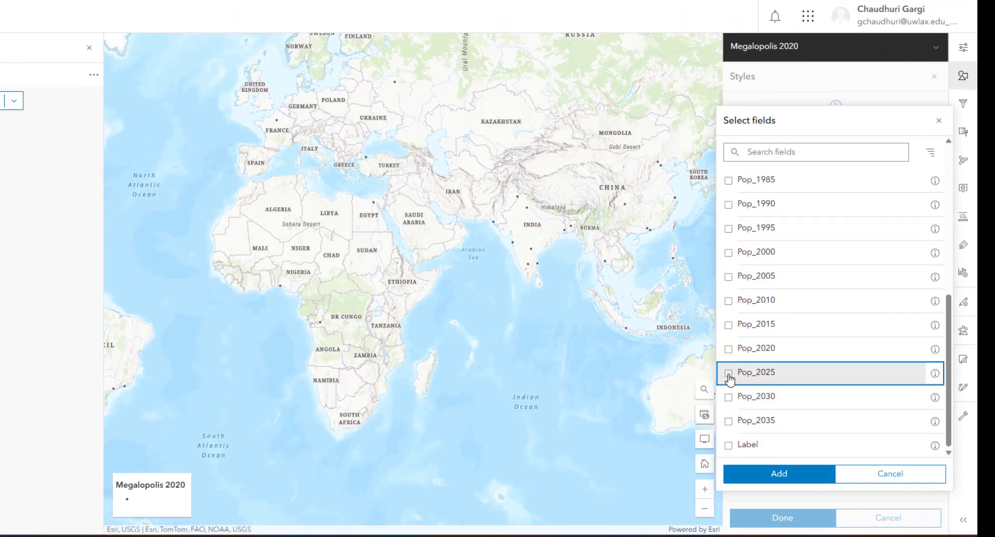
left_click(728, 376)
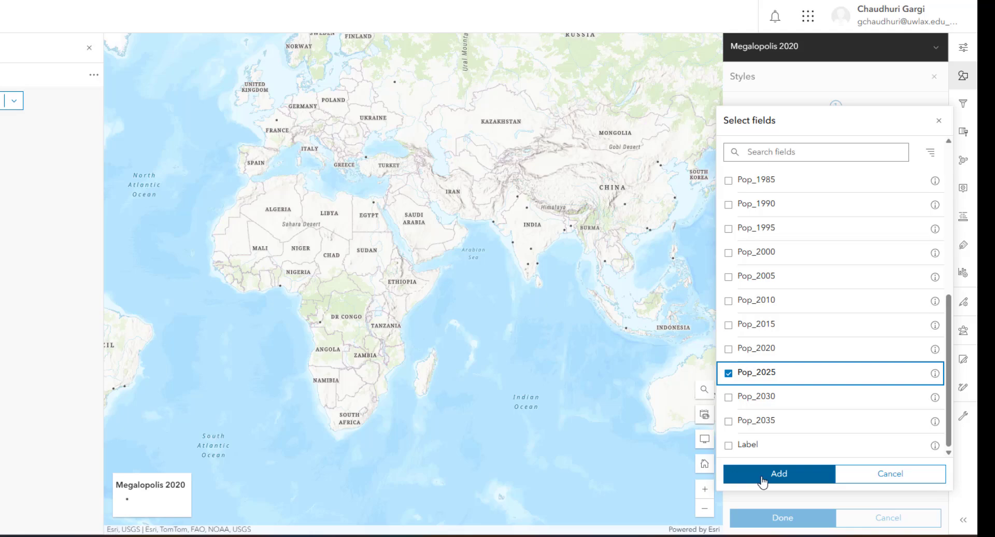
left_click(779, 473)
left_click(763, 481)
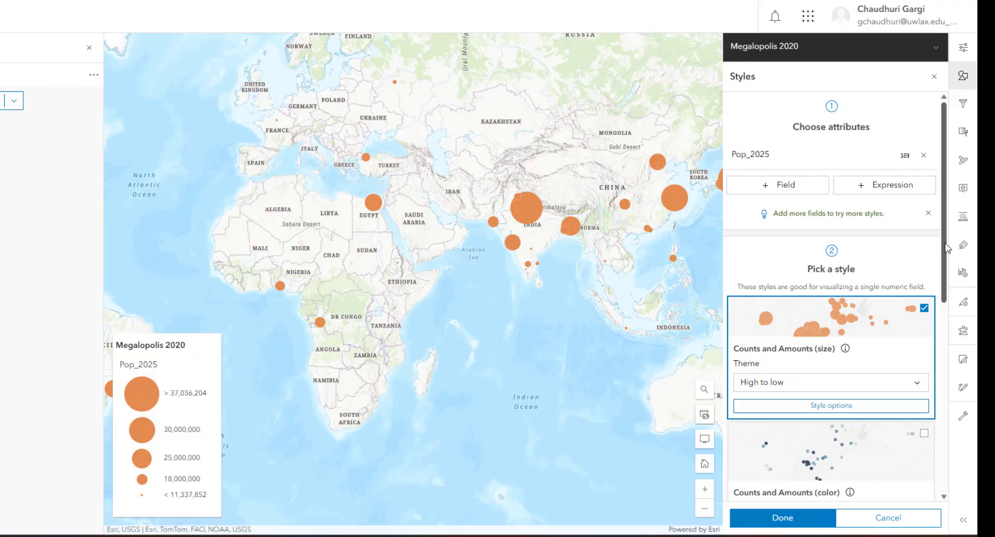
left_click_drag(947, 247, 951, 296)
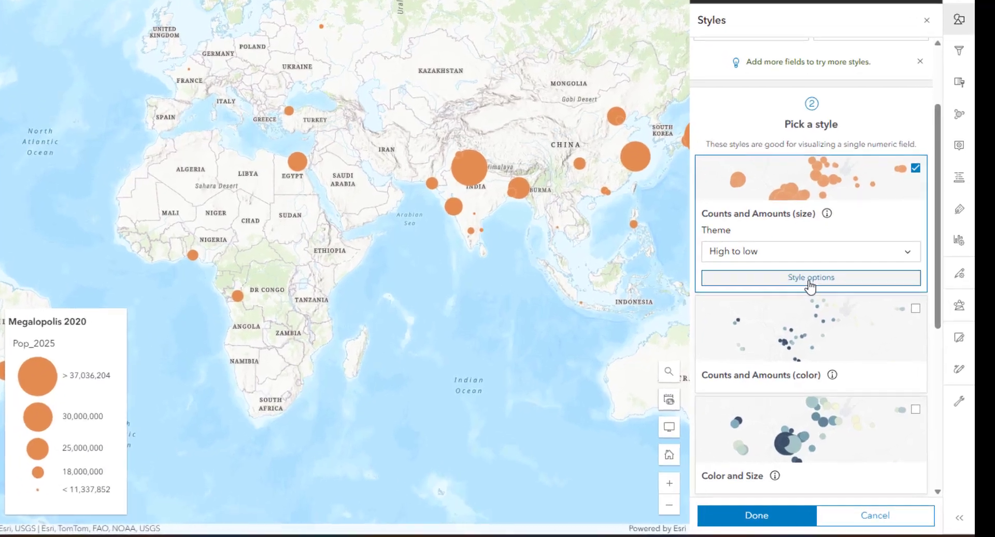
left_click(830, 305)
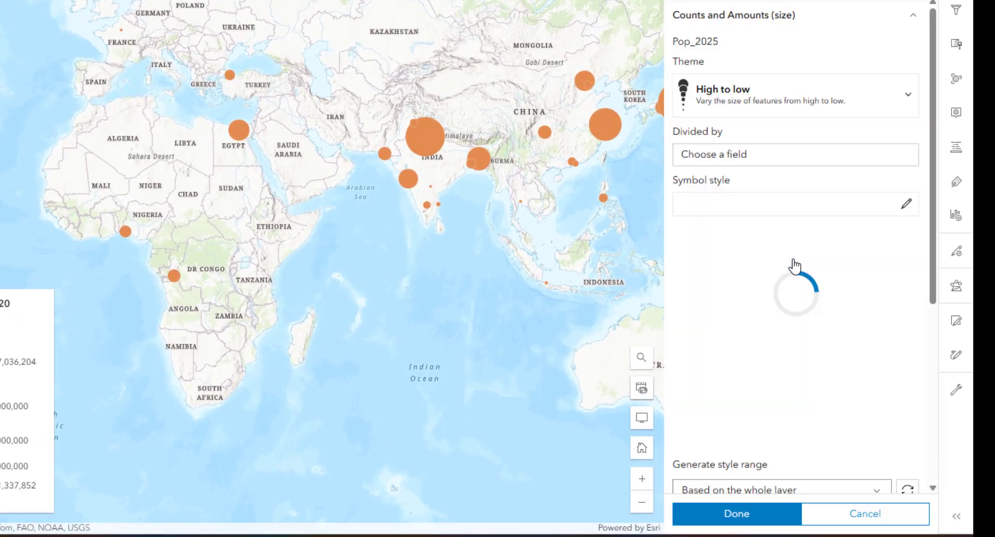
Try the Spike theme for the Pop_2025 symbols, and return to the High to low theme
left_click(723, 104)
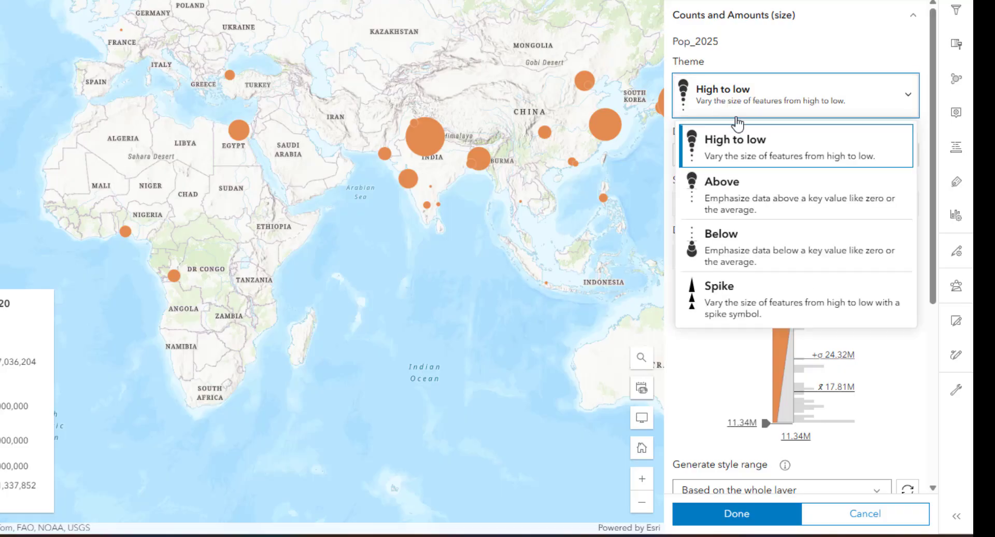
left_click(732, 298)
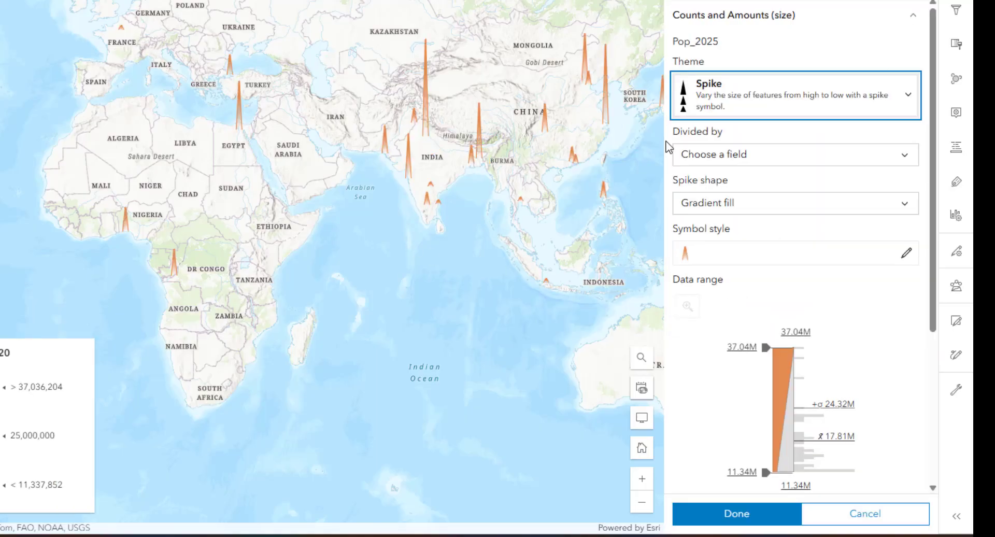
left_click(757, 101)
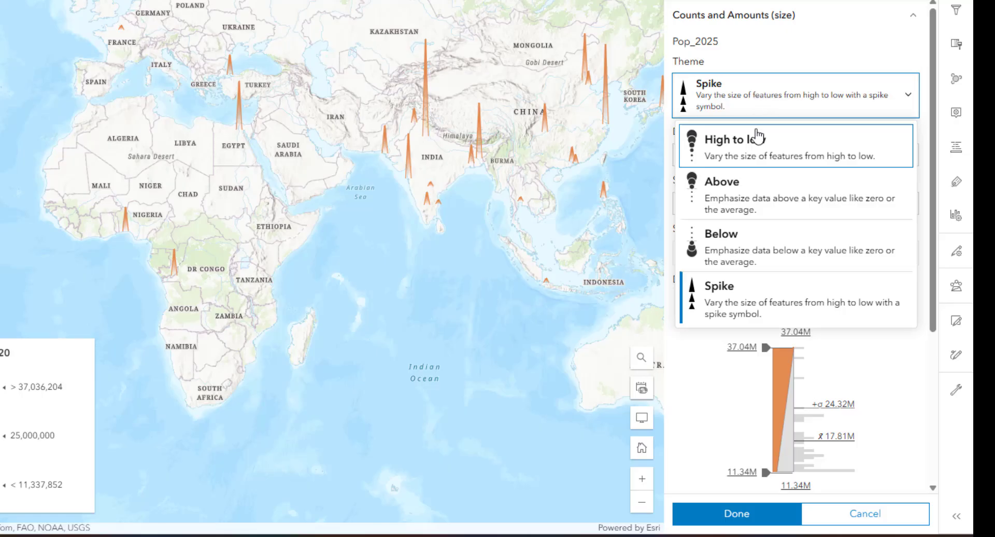
left_click(753, 156)
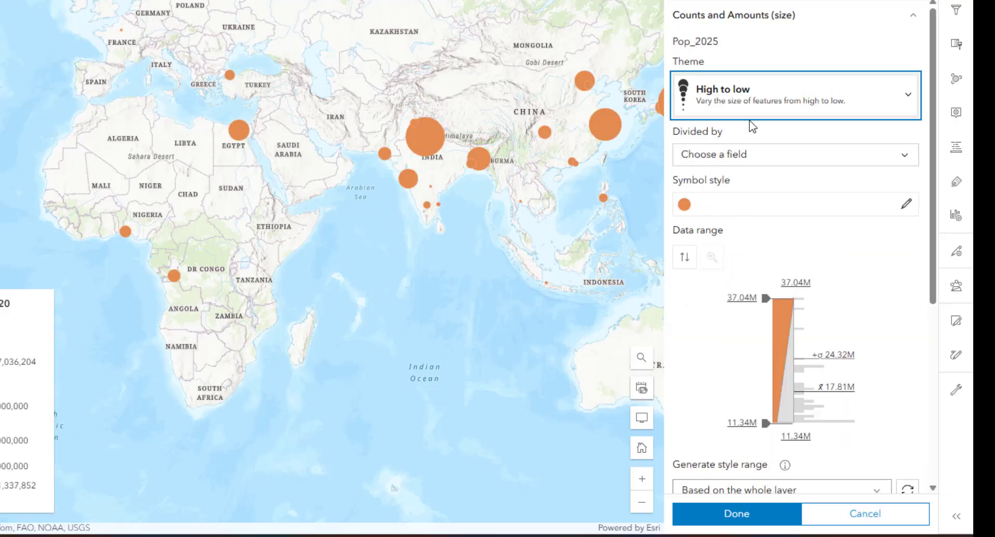
Review the available divisor fields and size settings, and examine how the symbols scale automatically at different map zoom levels
left_click(741, 155)
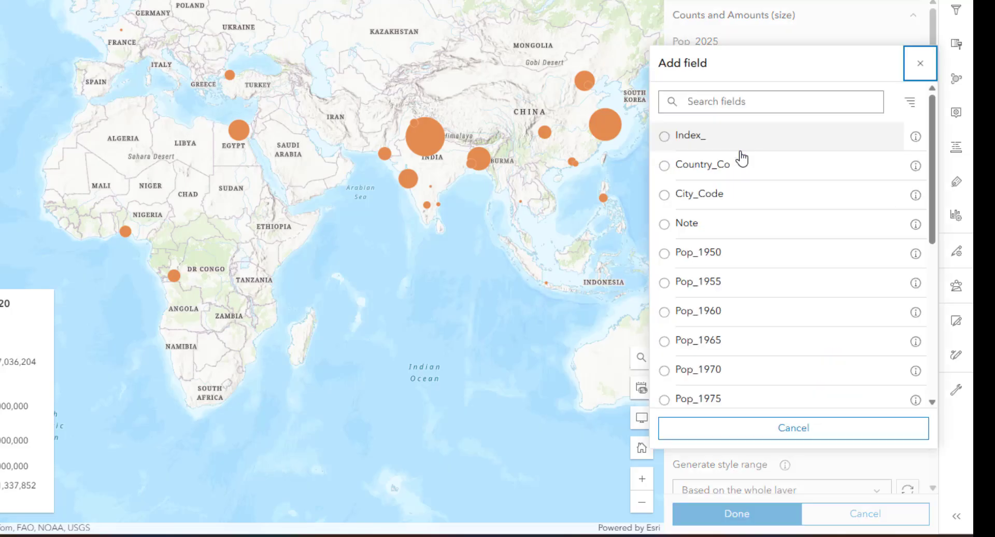
left_click(920, 64)
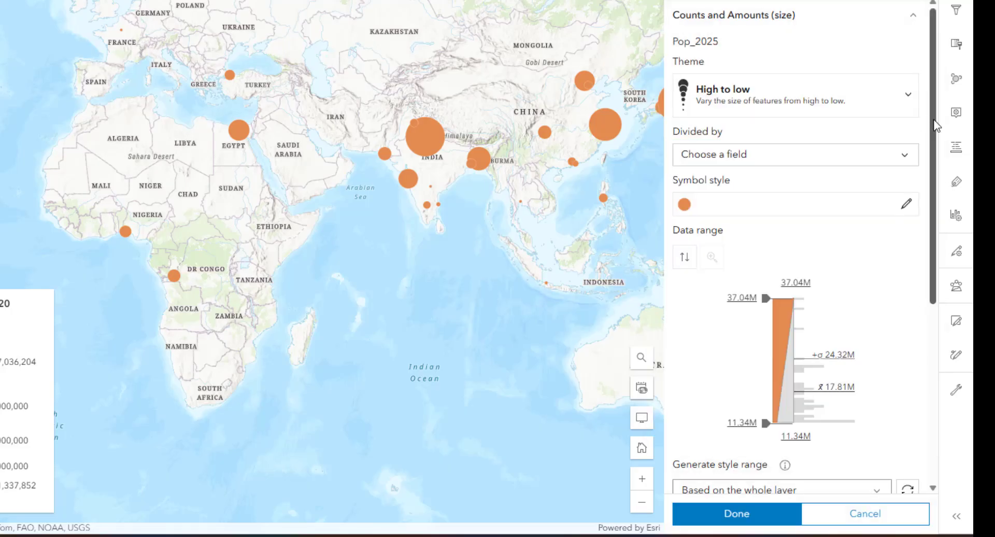
left_click_drag(936, 124, 939, 222)
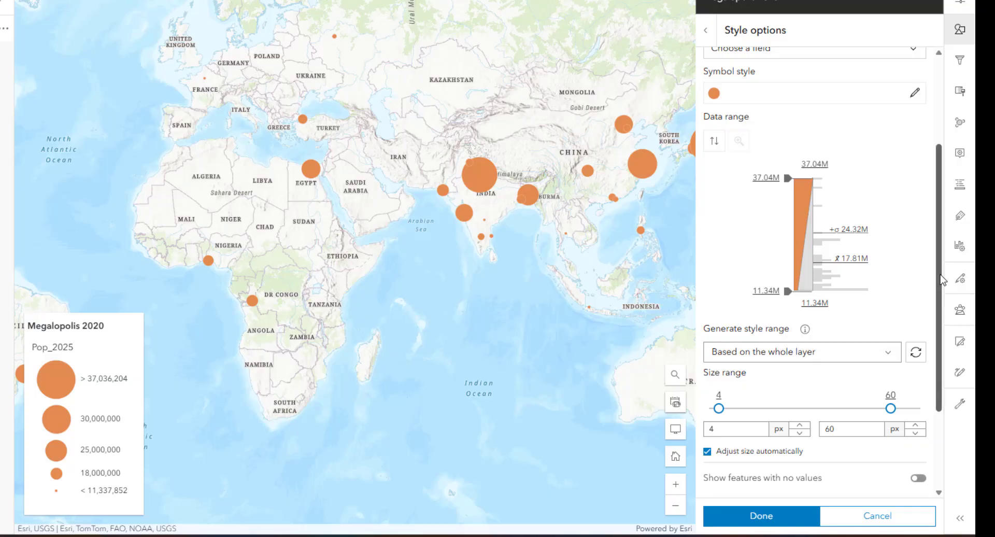
left_click_drag(941, 281, 930, 394)
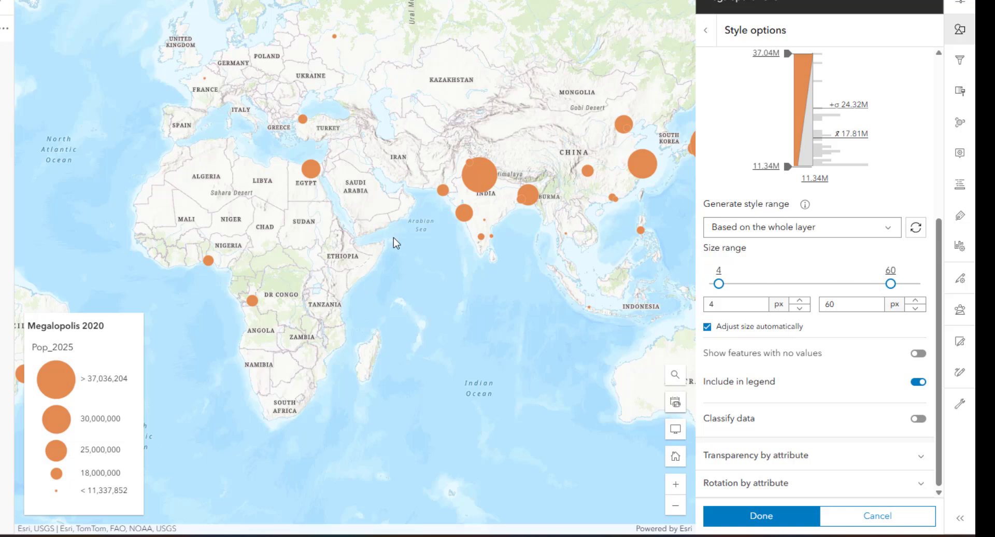
scroll(393, 238, "down", 1)
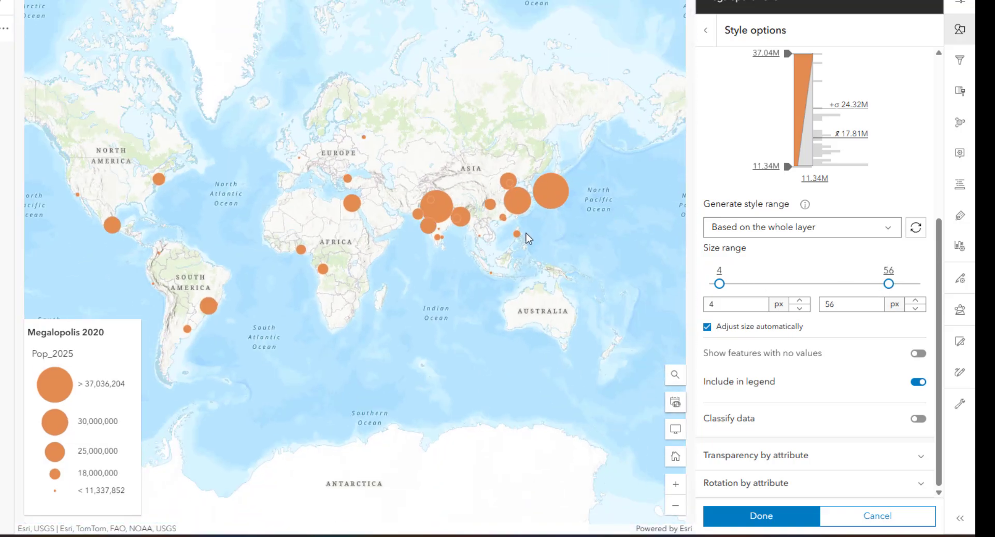
scroll(527, 274, "down", 1)
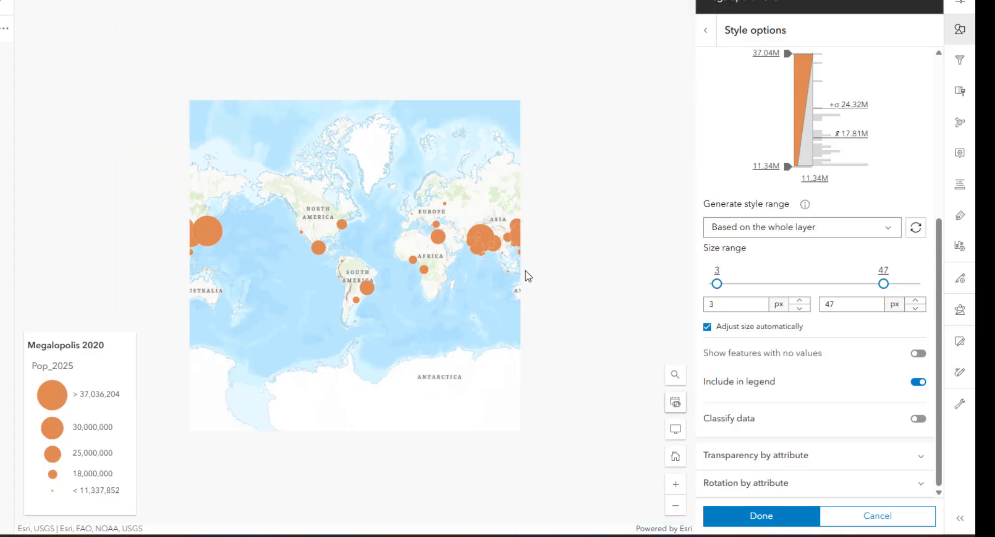
scroll(526, 274, "up", 2)
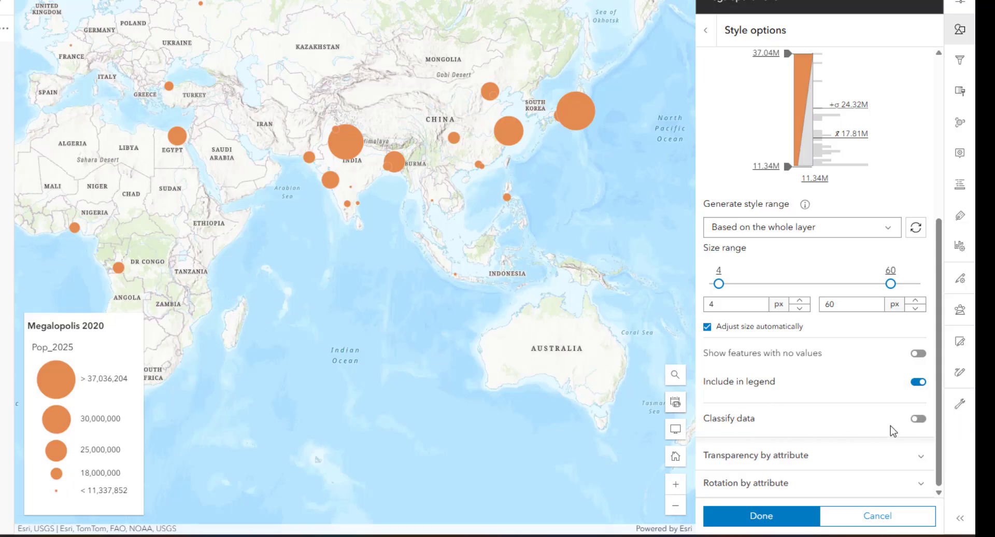
Classify the Pop_2025 data into 5 classes using the Equal interval method
left_click(919, 418)
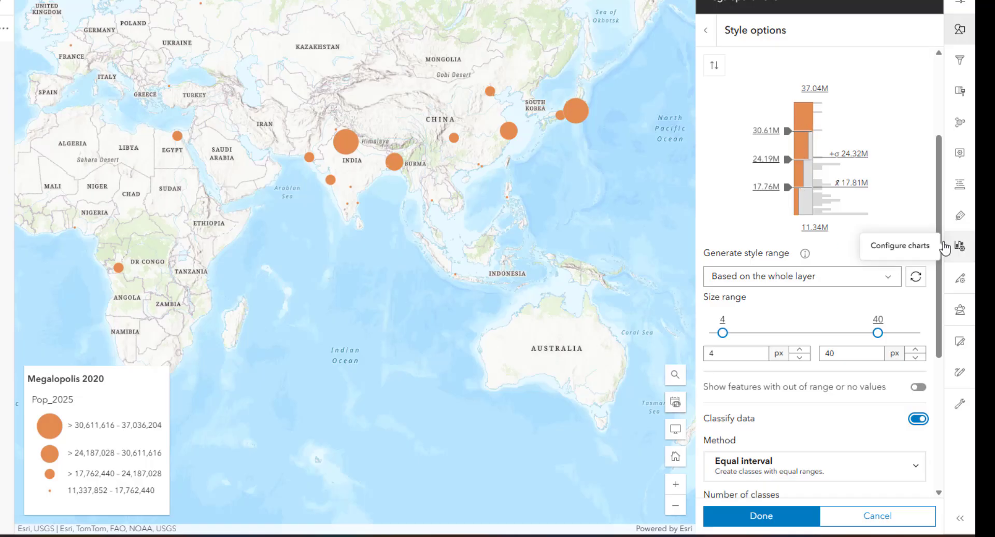
left_click_drag(939, 228, 936, 285)
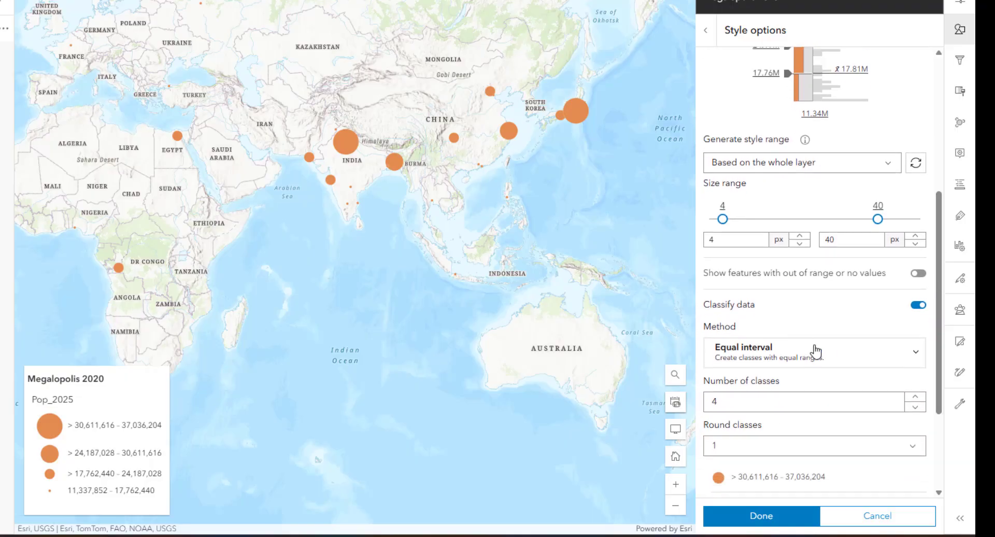
left_click(838, 355)
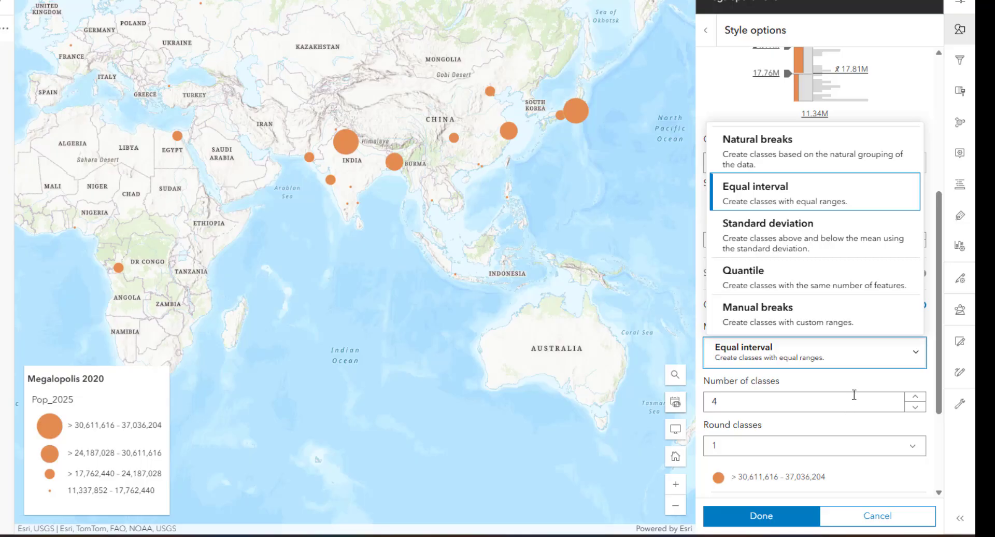
left_click_drag(78, 427, 141, 429)
left_click(84, 425)
left_click(141, 445)
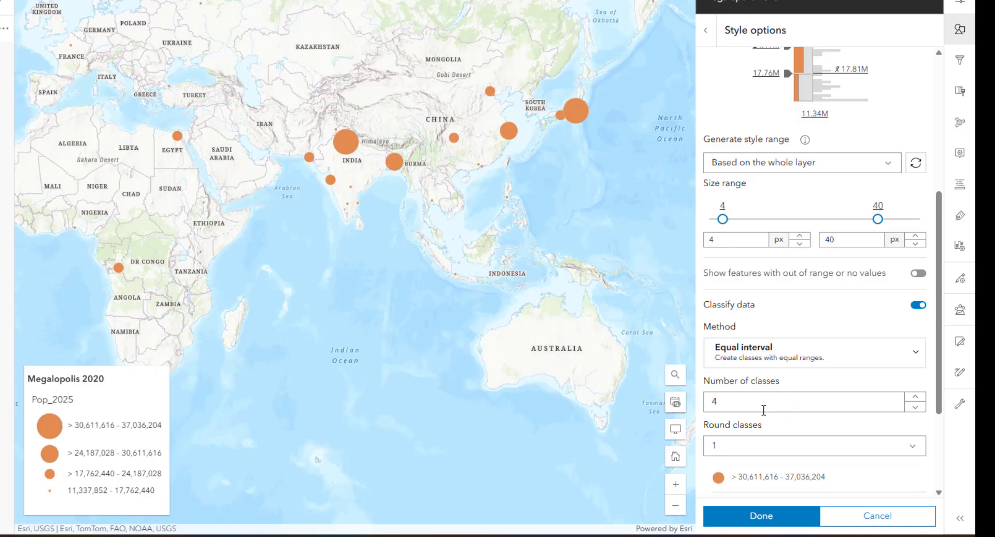
left_click(916, 400)
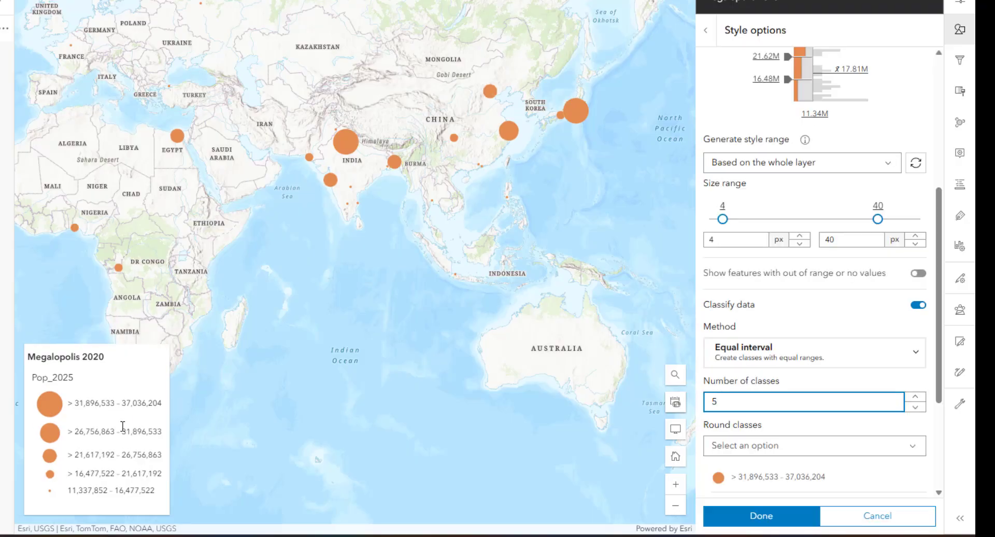
Round the class breaks to 1,000,000, and refine the rounding to 100,000 with Equal interval as the method
left_click_drag(79, 404, 151, 420)
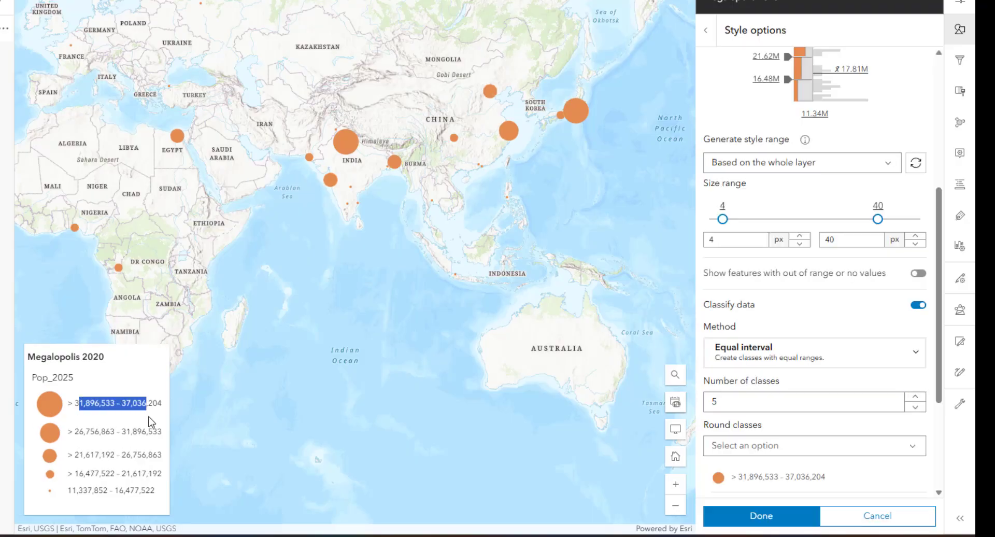
left_click_drag(72, 404, 151, 426)
left_click(851, 454)
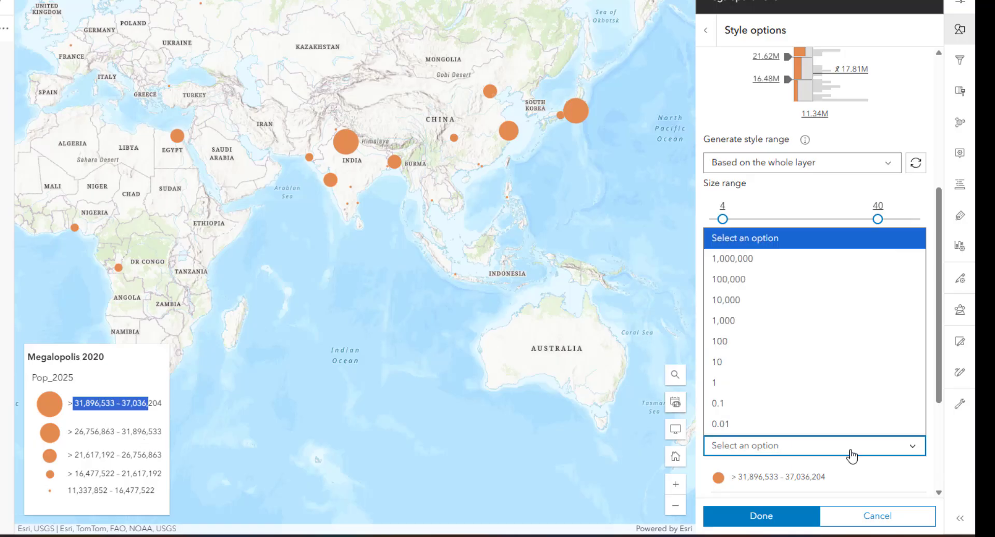
left_click(793, 446)
left_click(793, 447)
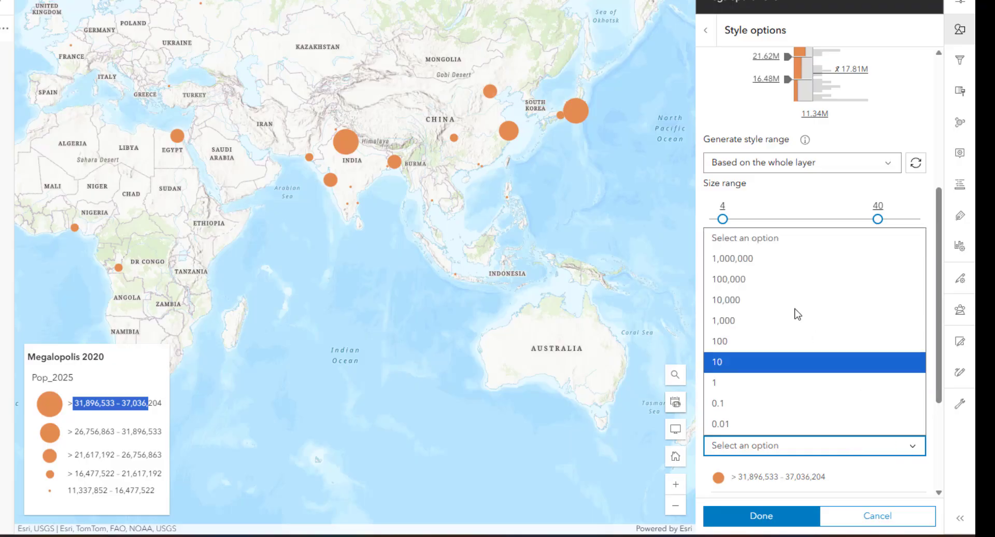
left_click(770, 267)
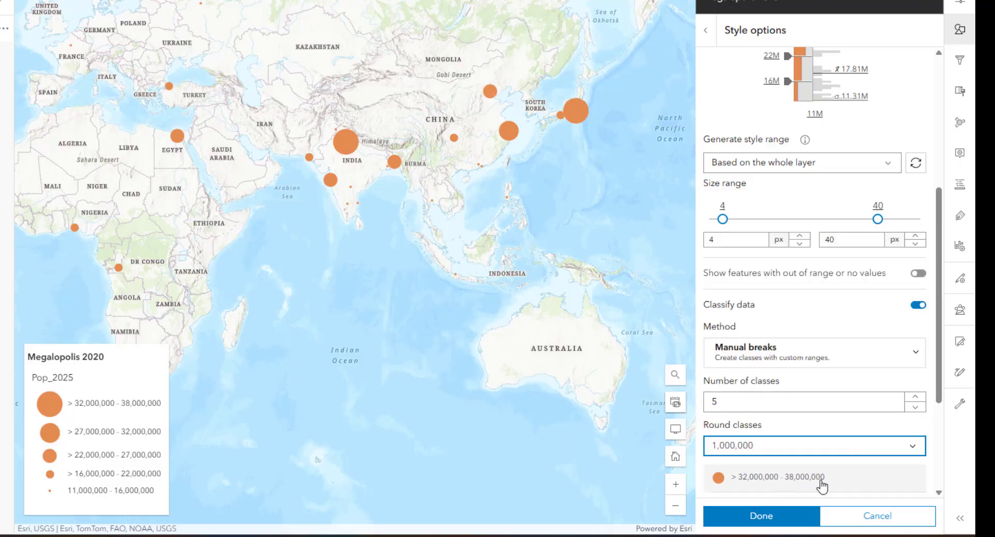
left_click(824, 446)
left_click(736, 278)
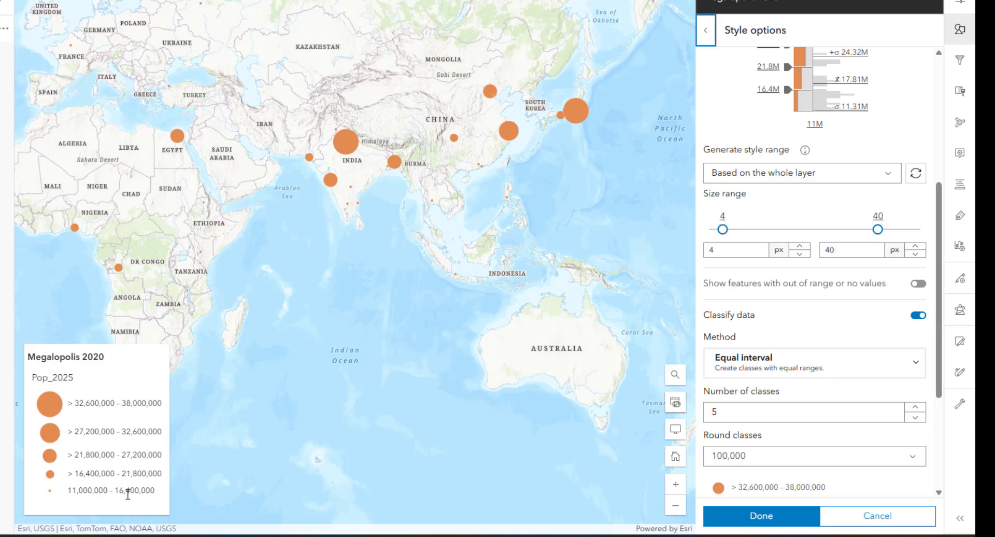
Set the symbol size range to a minimum of 5 px and a maximum of 25 px
left_click_drag(752, 251, 699, 251)
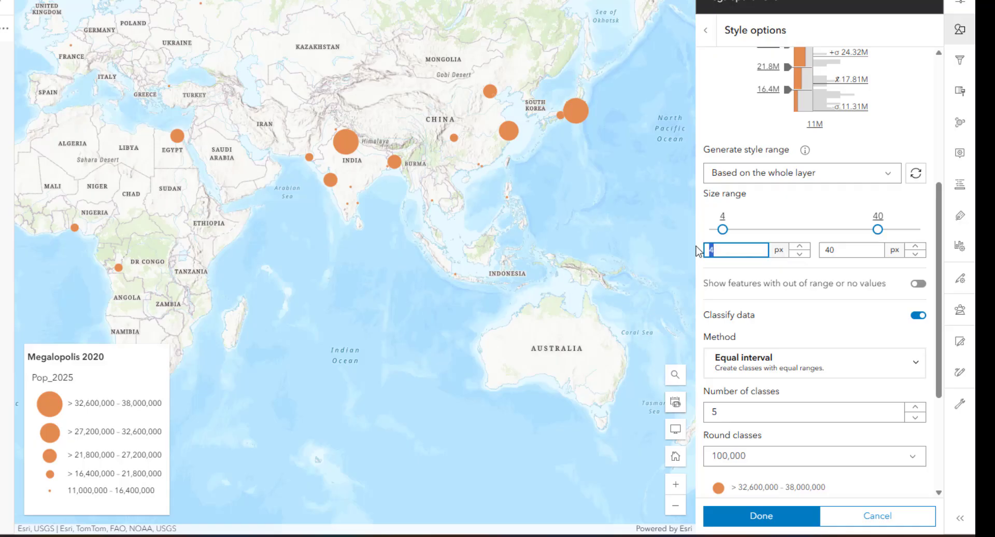
type("5")
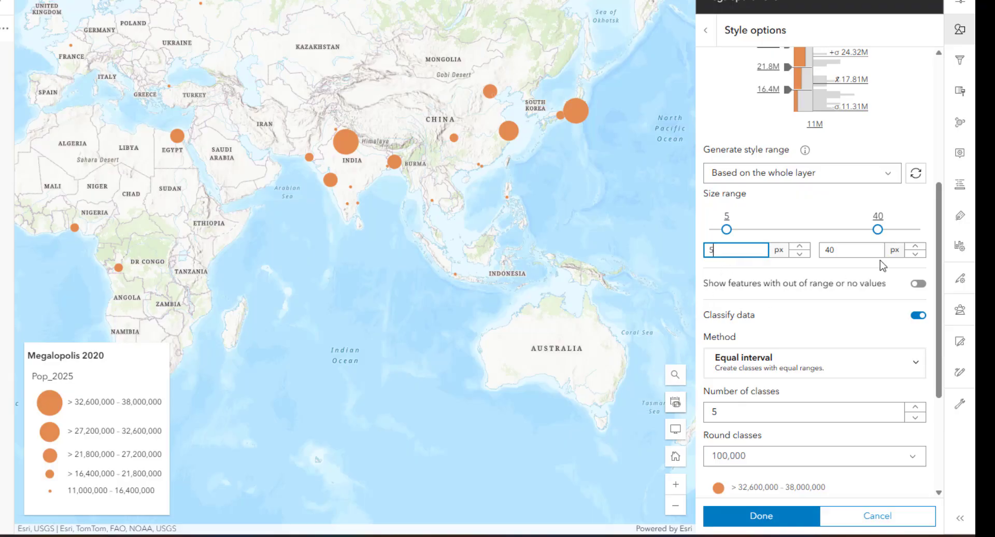
left_click_drag(848, 251, 824, 252)
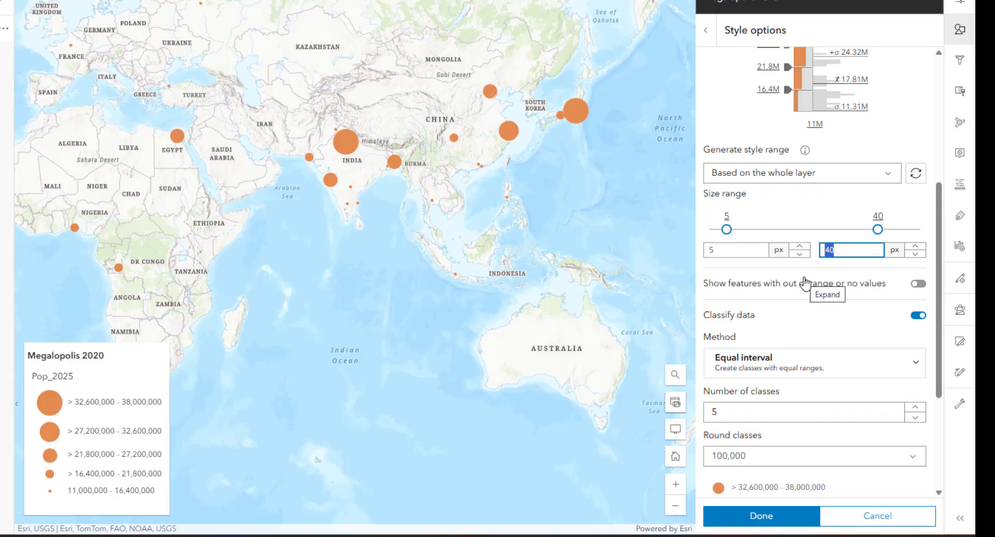
type("25")
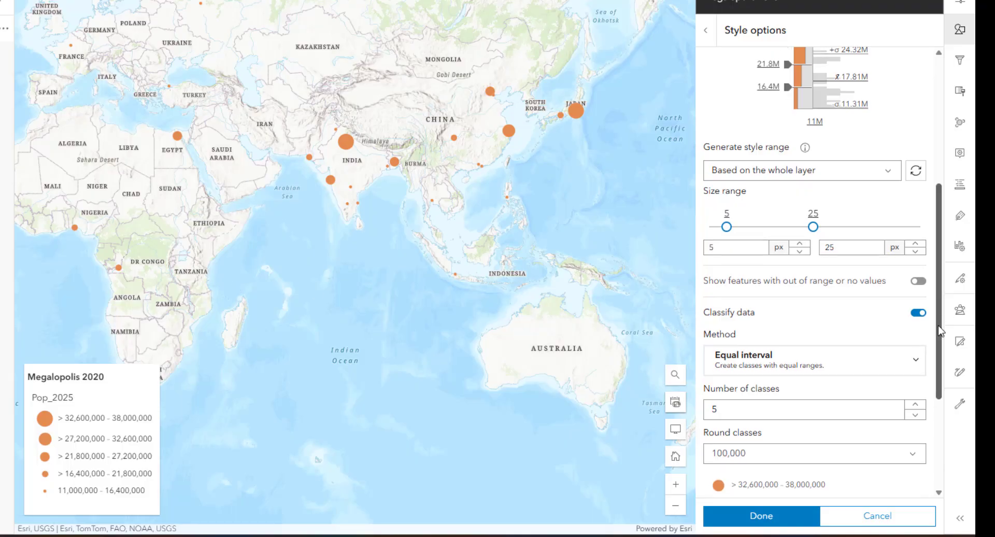
Set the fill color of the proportional symbols to dark reddish brown, hex 8a2a07
left_click_drag(939, 321, 939, 212)
left_click(715, 177)
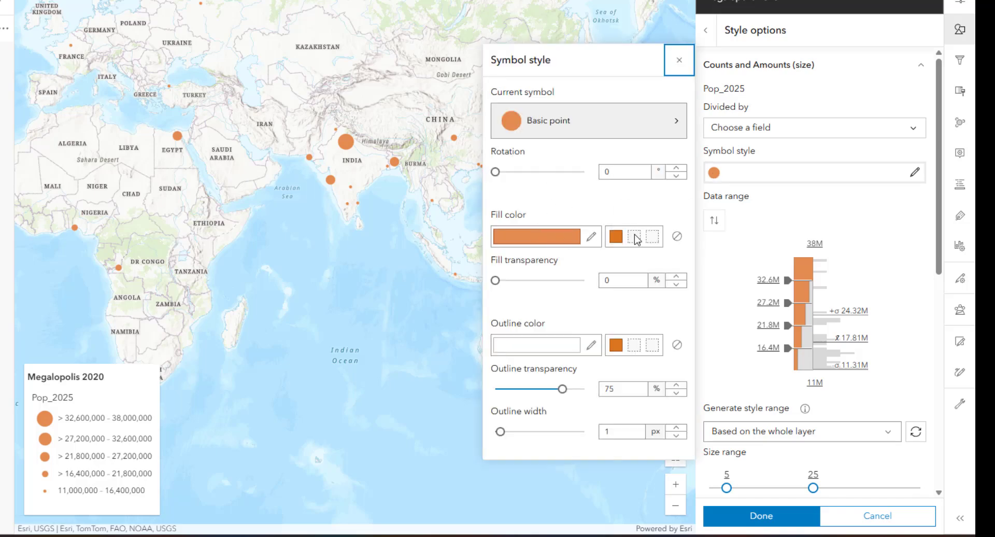
left_click(572, 239)
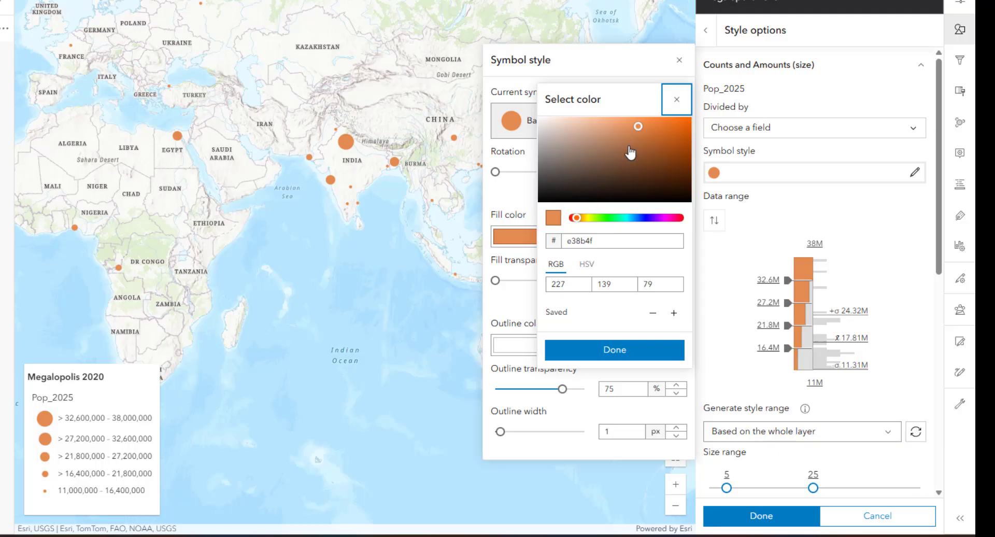
left_click(574, 218)
mouse_move(677, 151)
left_mouse_down()
mouse_move(675, 139)
mouse_move(684, 156)
left_mouse_up()
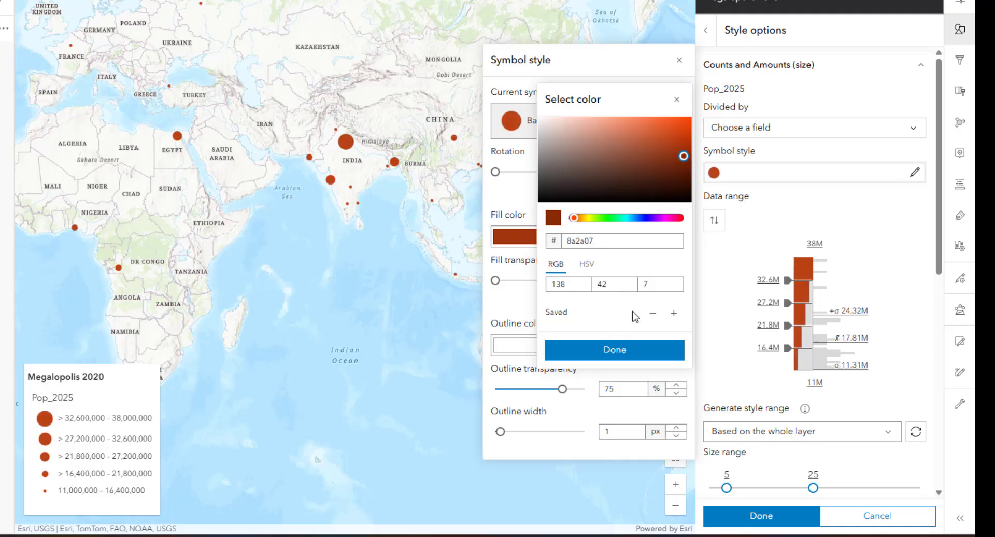
left_click(604, 356)
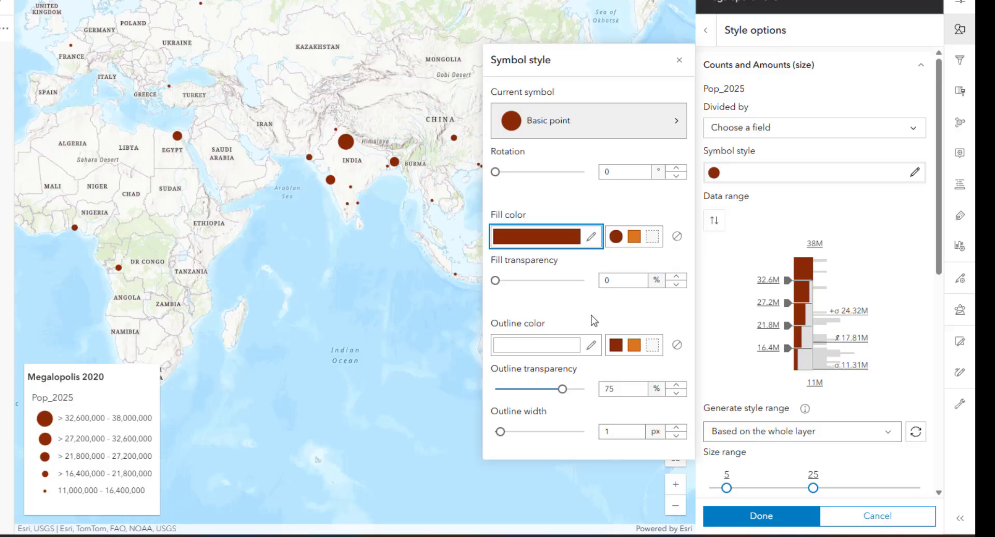
Set the symbols' outline color to pale pink, hex f0dddd, and apply the layer's style options
left_click(553, 348)
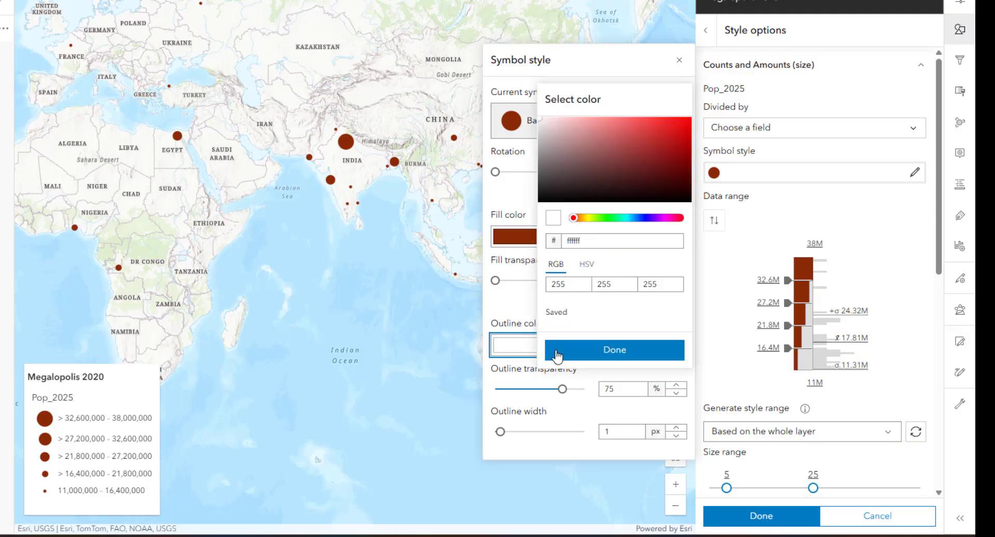
left_click(550, 125)
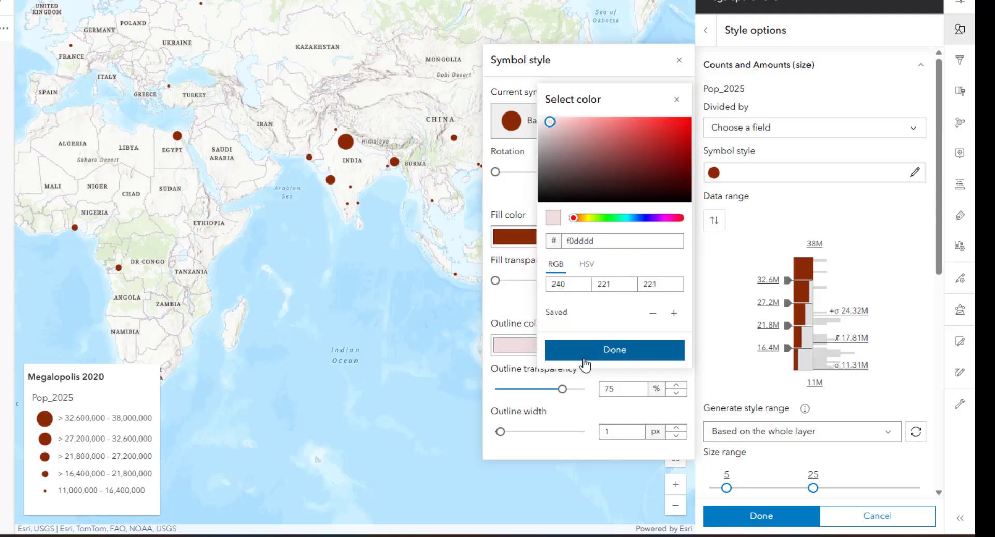
left_click(584, 356)
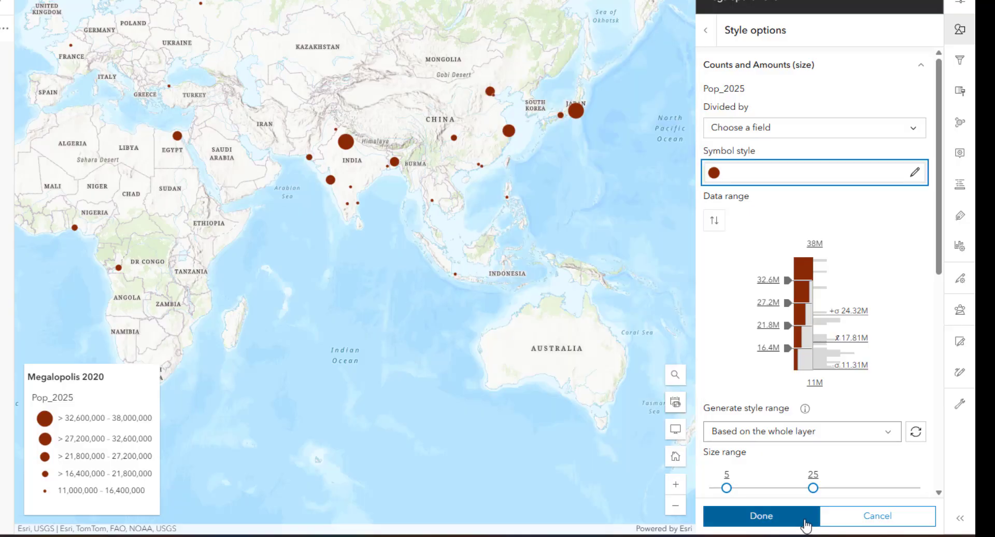
left_click(803, 519)
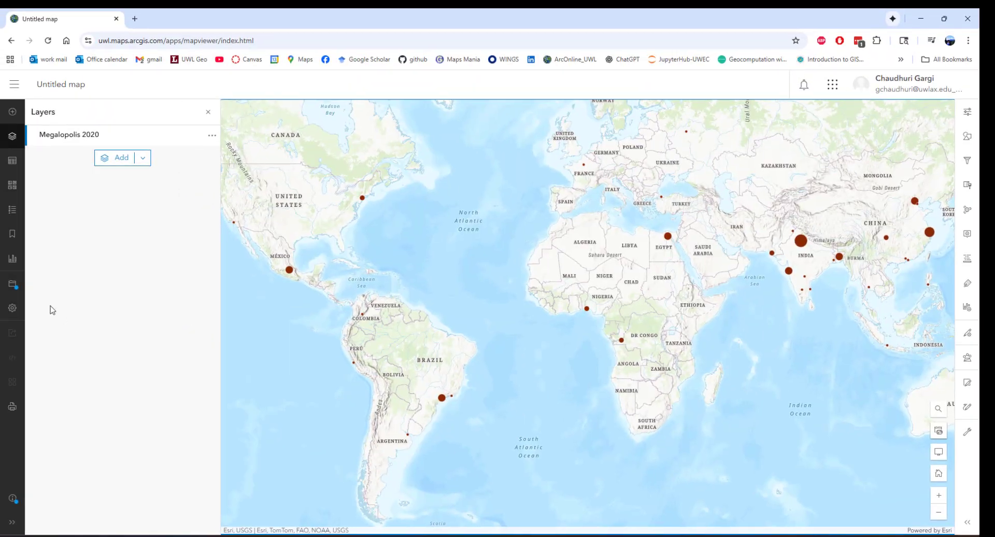
Save the map as a new map titled Megalopolis 2025 with the tags 2020 and megacities
left_click(19, 289)
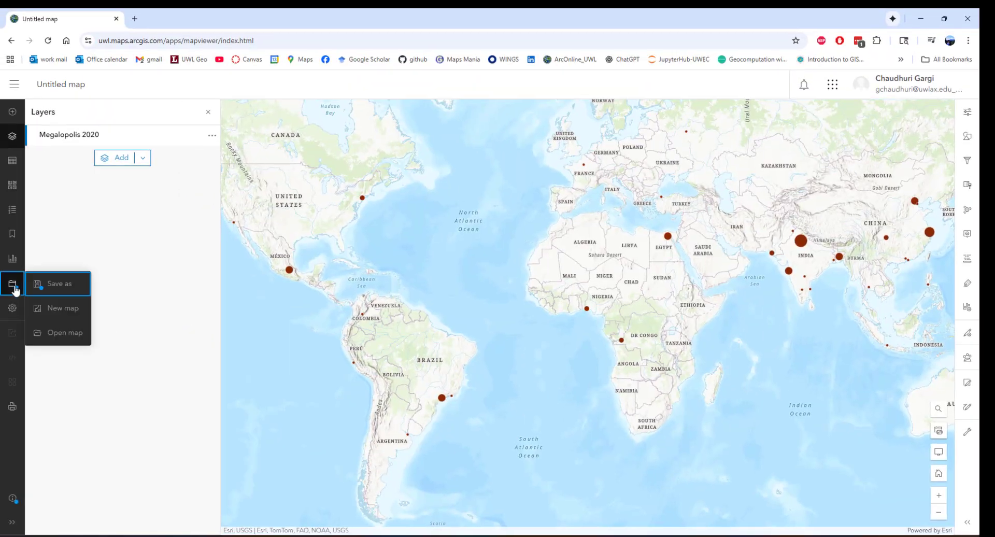
left_click(79, 285)
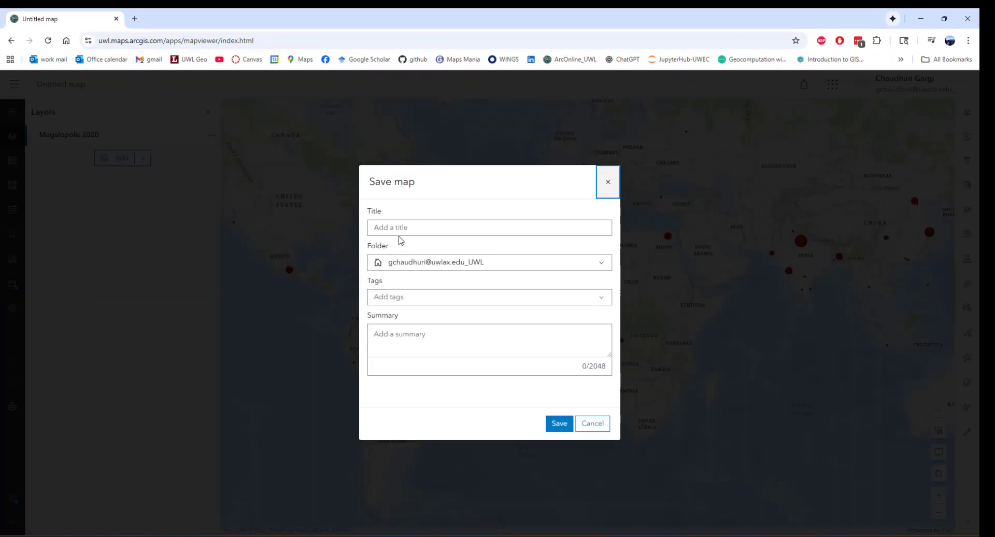
left_click(407, 231)
type("Megalopolis")
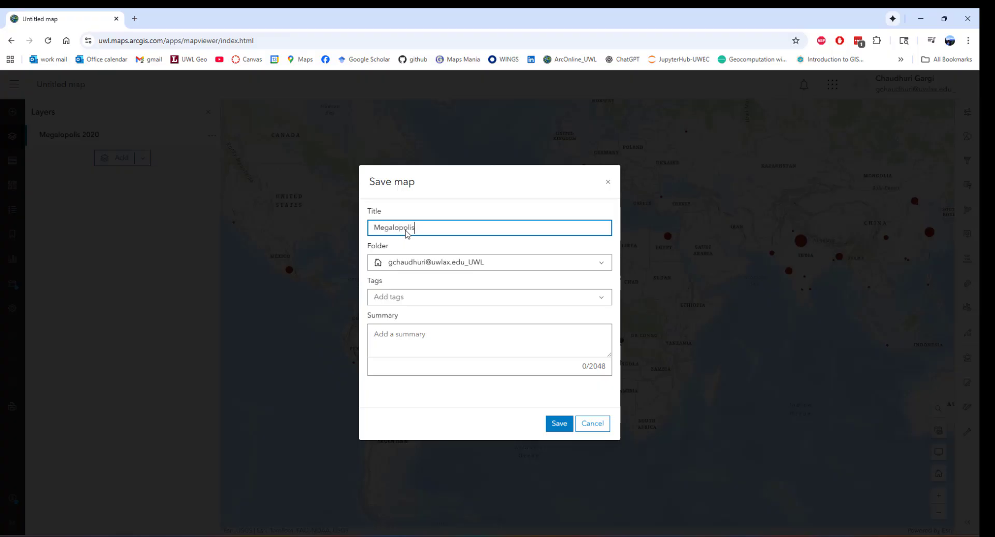
type(" 2025")
left_click(480, 297)
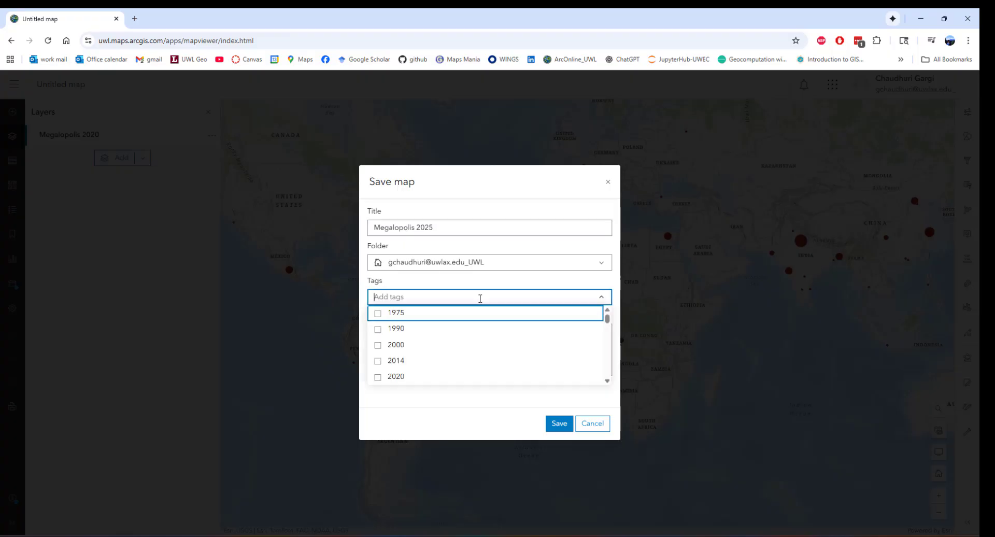
left_click(381, 378)
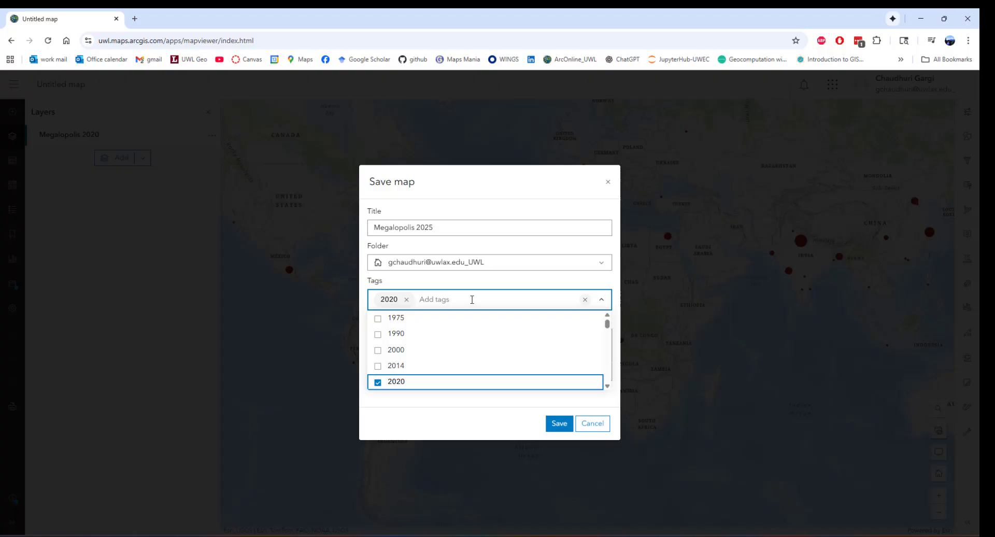
type("megacitie")
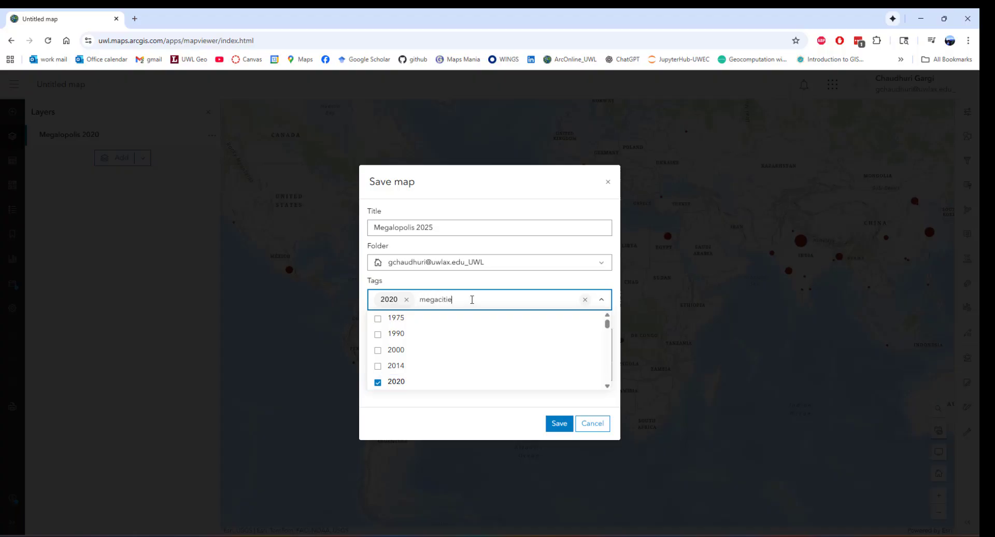
type("s")
left_click(556, 424)
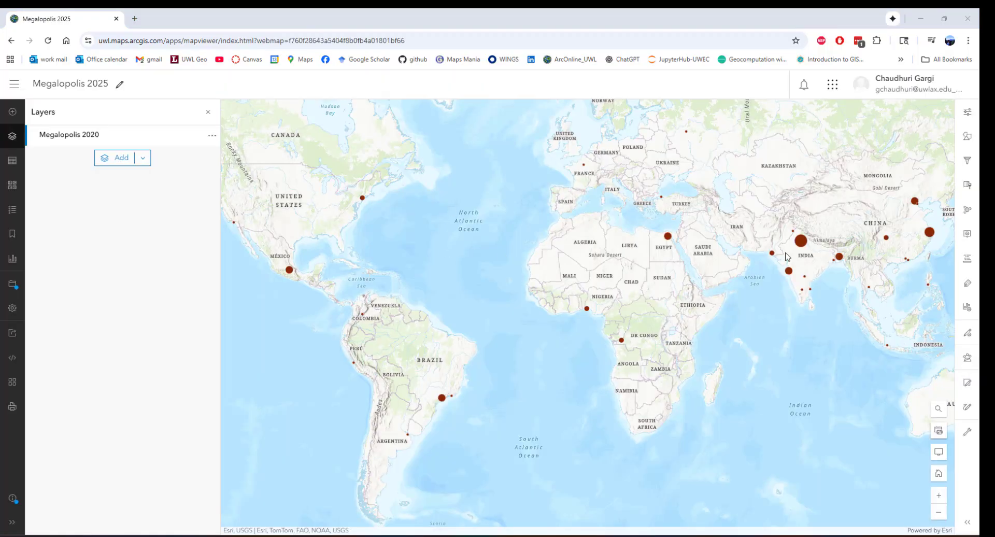
Add a label class to the Megalopolis 2020 layer and use the Label field for its text
left_click(968, 285)
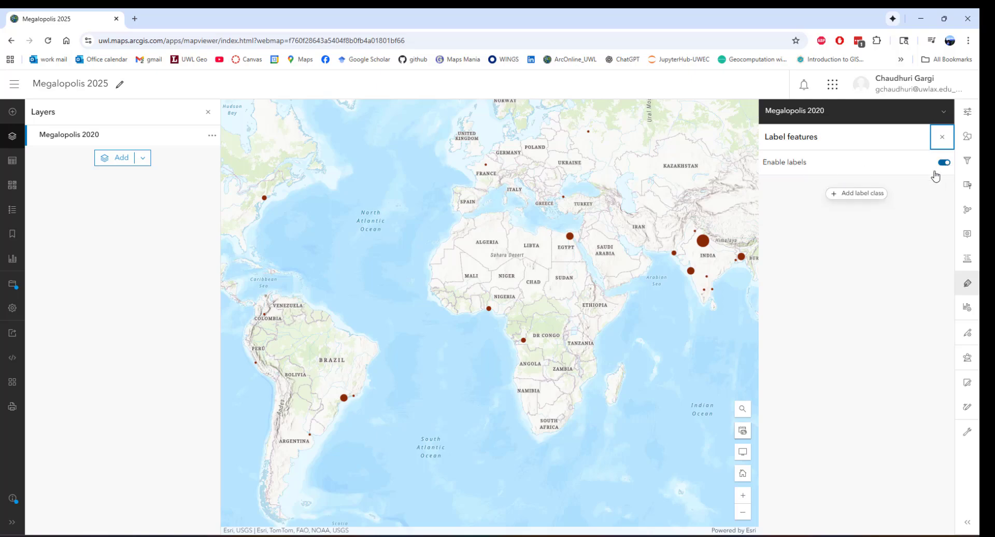
left_click(872, 200)
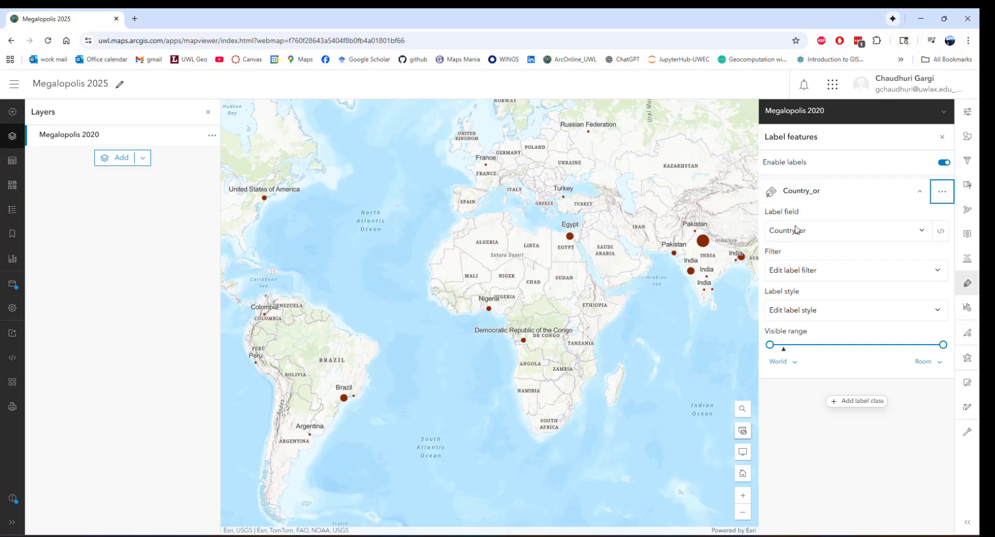
left_click(921, 232)
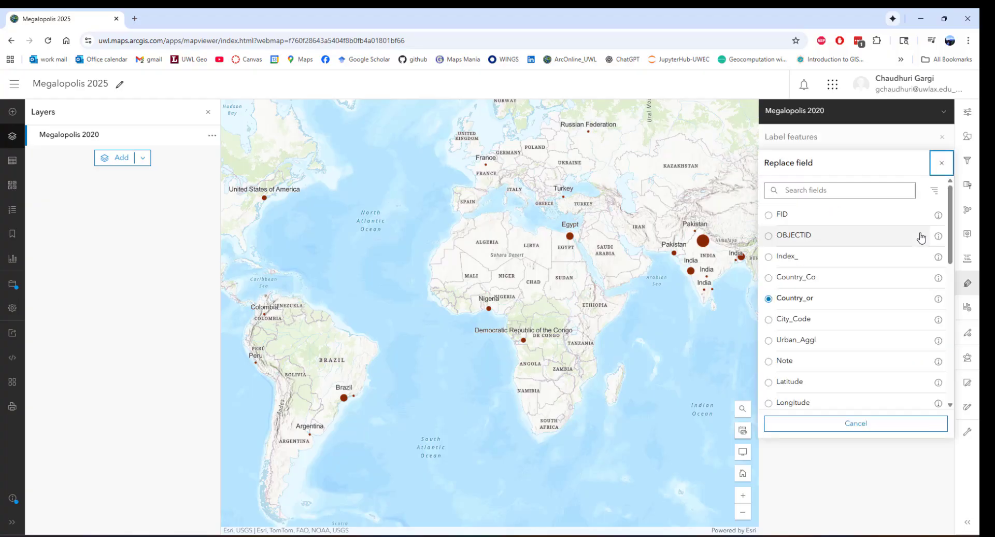
left_click_drag(951, 255, 956, 407)
left_click(811, 406)
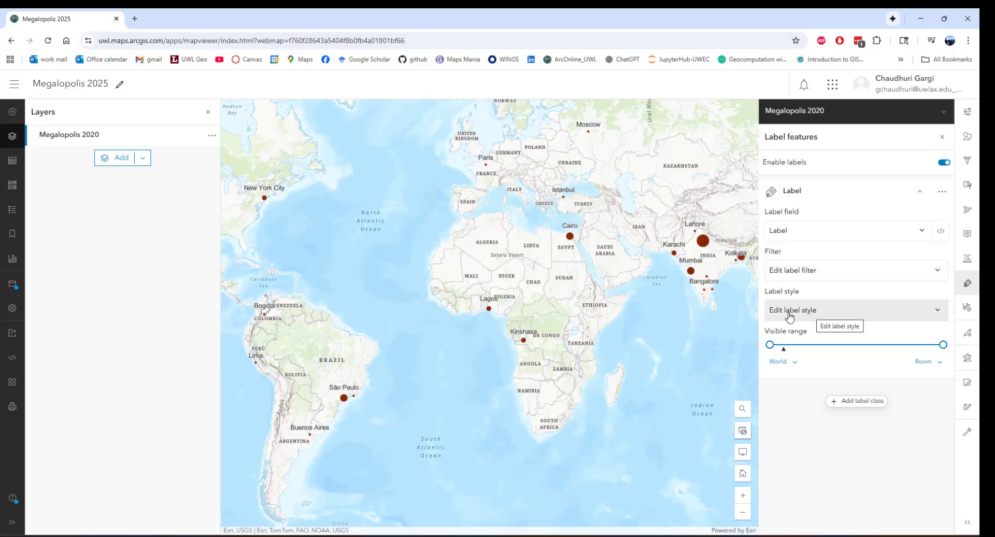
Set the label font to Noto Sans Regular and the label size to 14
left_click(825, 314)
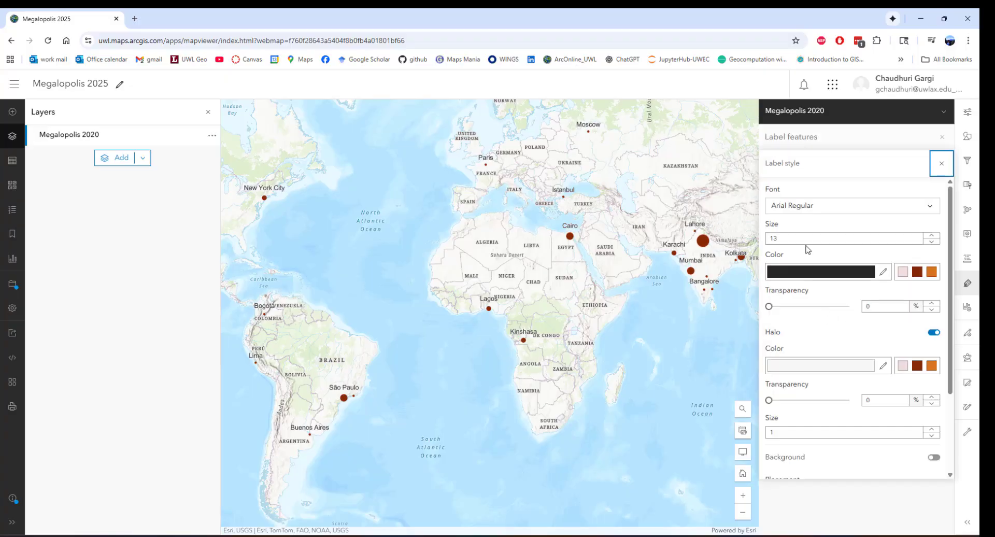
left_click(900, 210)
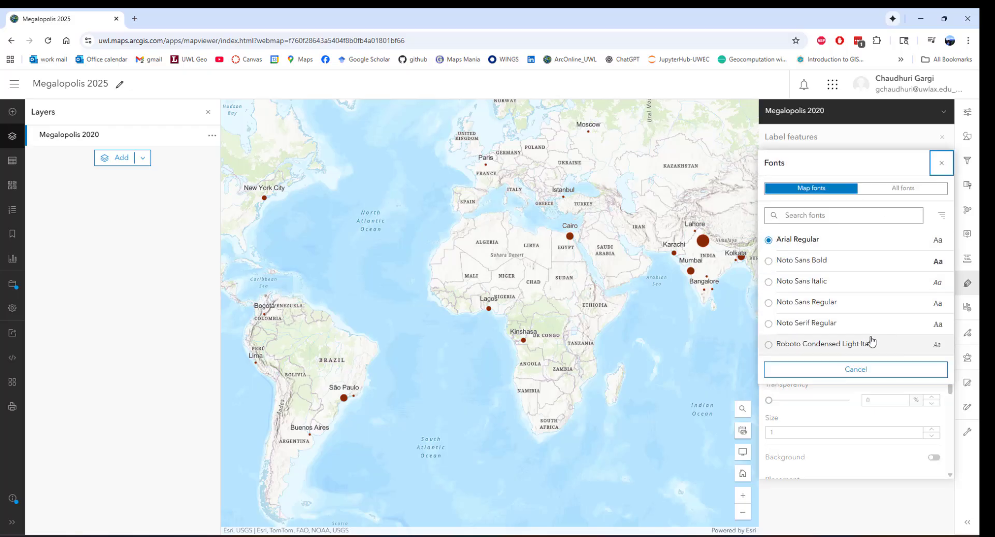
left_click(812, 306)
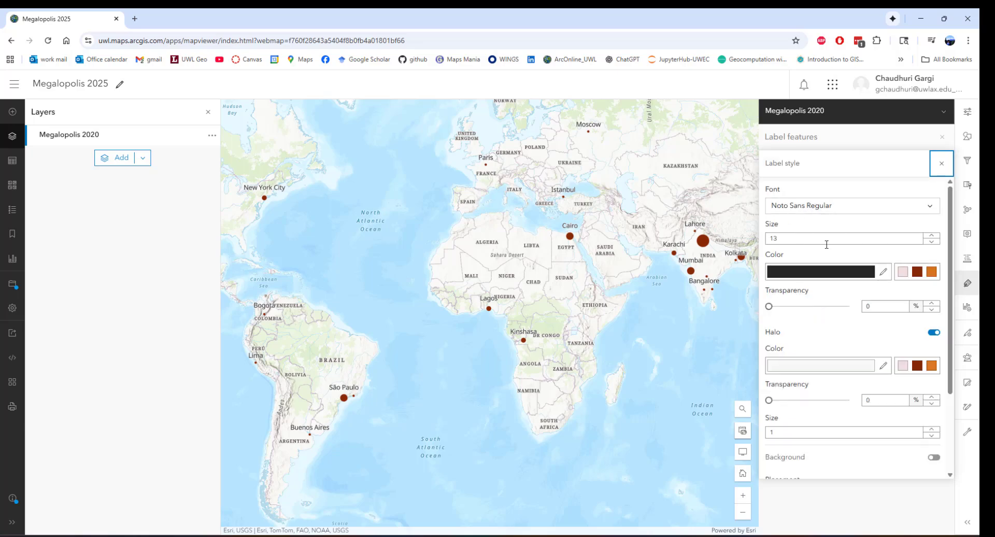
left_click(932, 235)
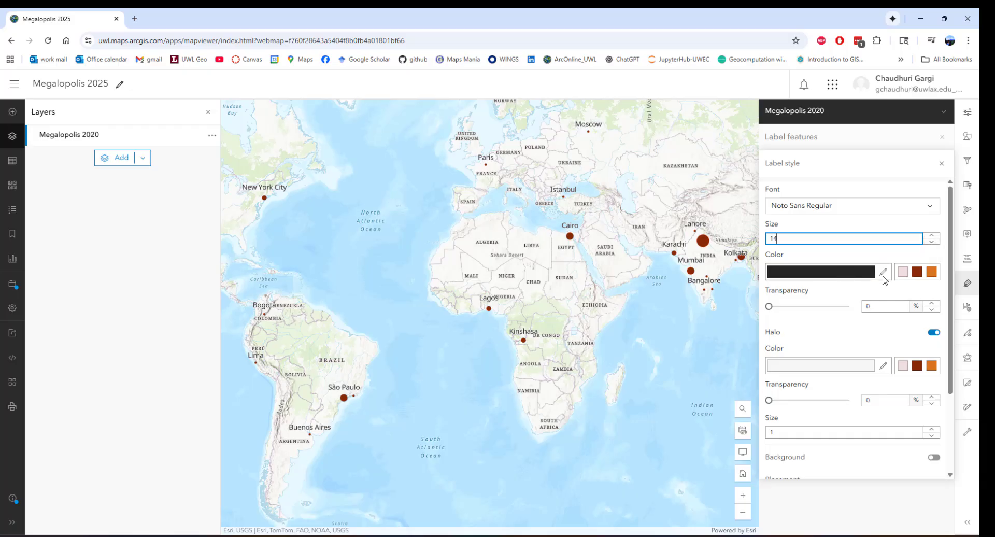
Set the label text color to very dark red, hex 630707
left_click(917, 273)
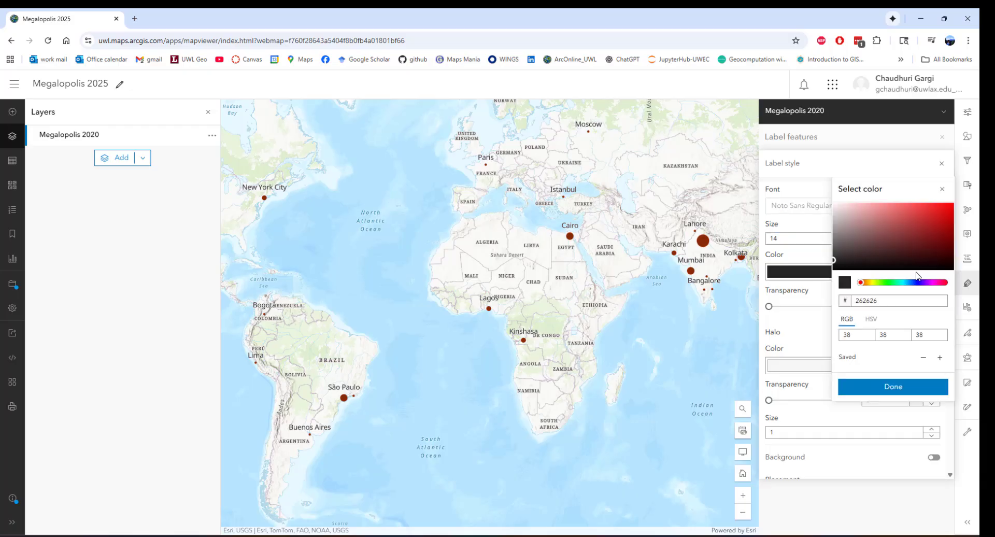
left_click(934, 215)
left_click(944, 235)
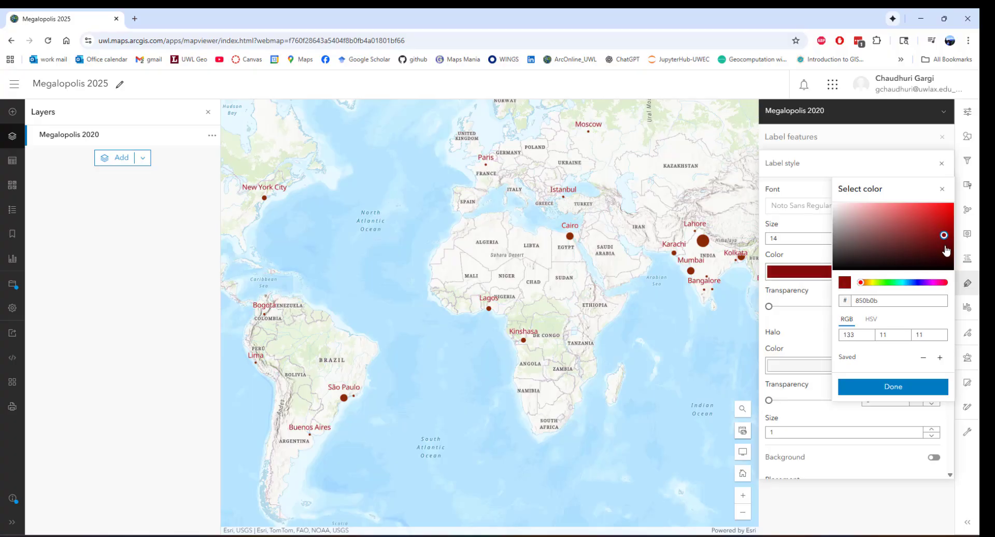
left_click(945, 244)
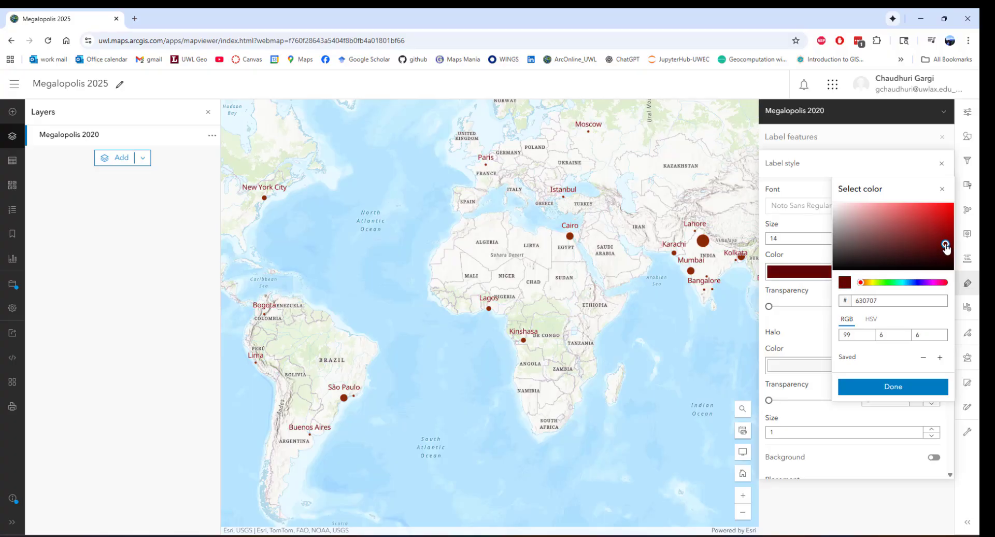
left_click(899, 387)
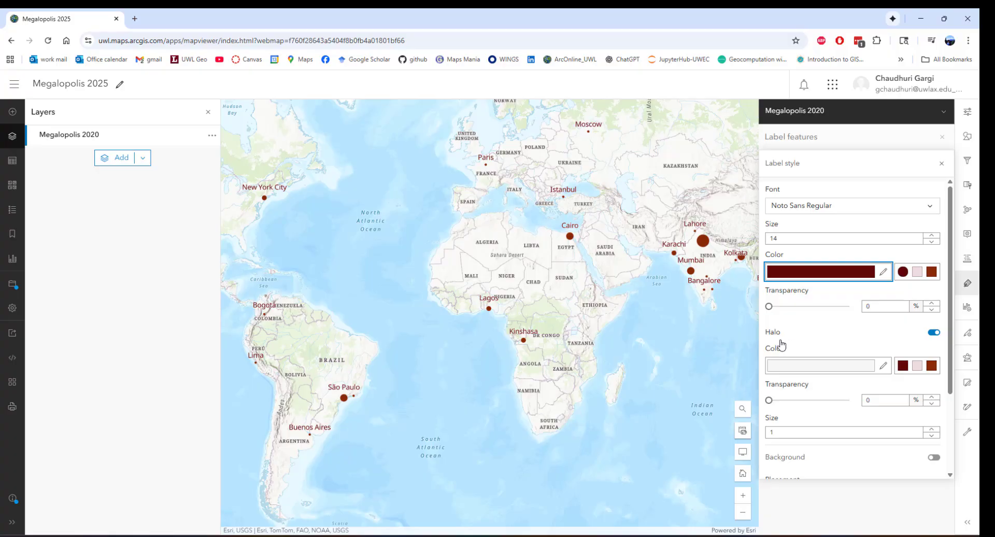
Set the label text size to 11 and bring the label placement and offset settings into view
left_click(854, 239)
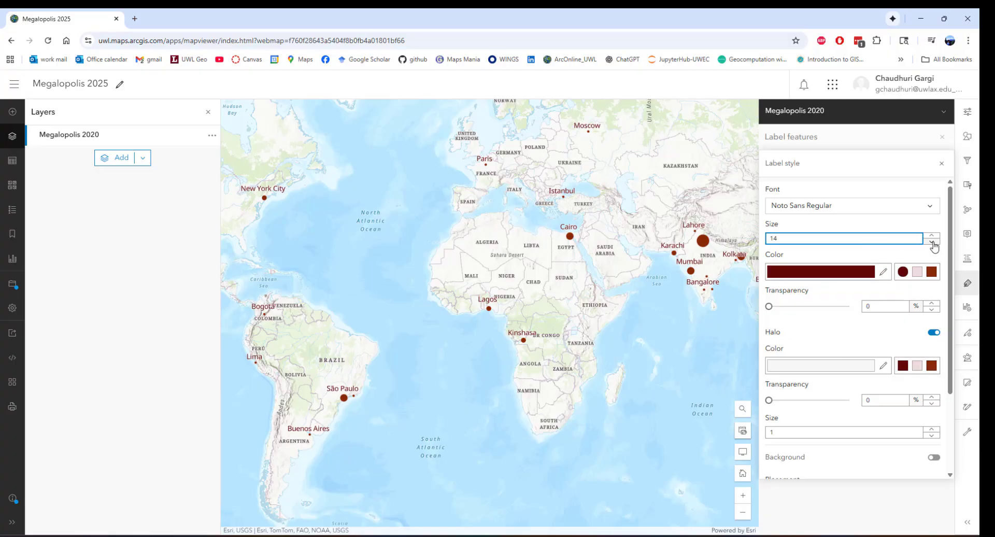
left_click(932, 242)
left_click(933, 242)
left_click(933, 242)
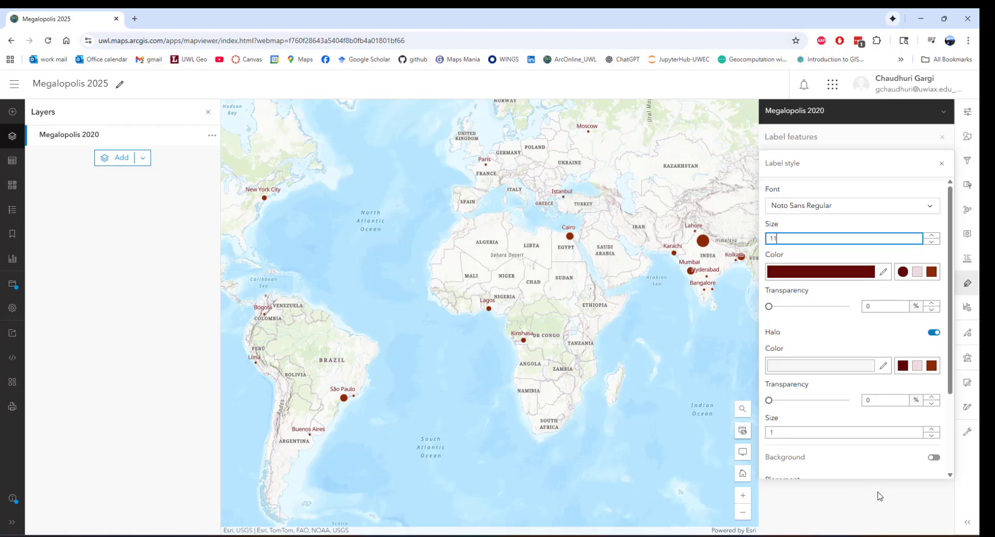
left_click_drag(946, 358, 947, 473)
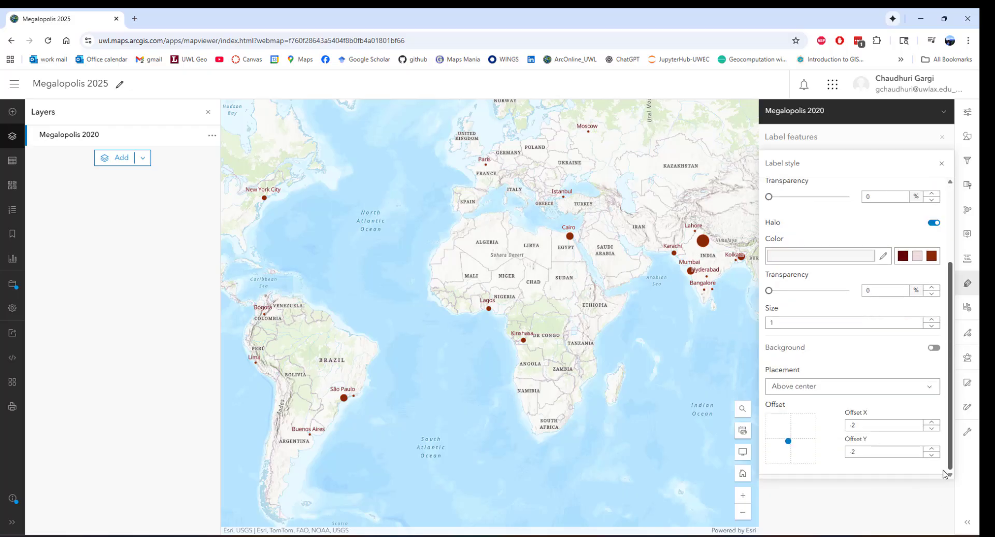